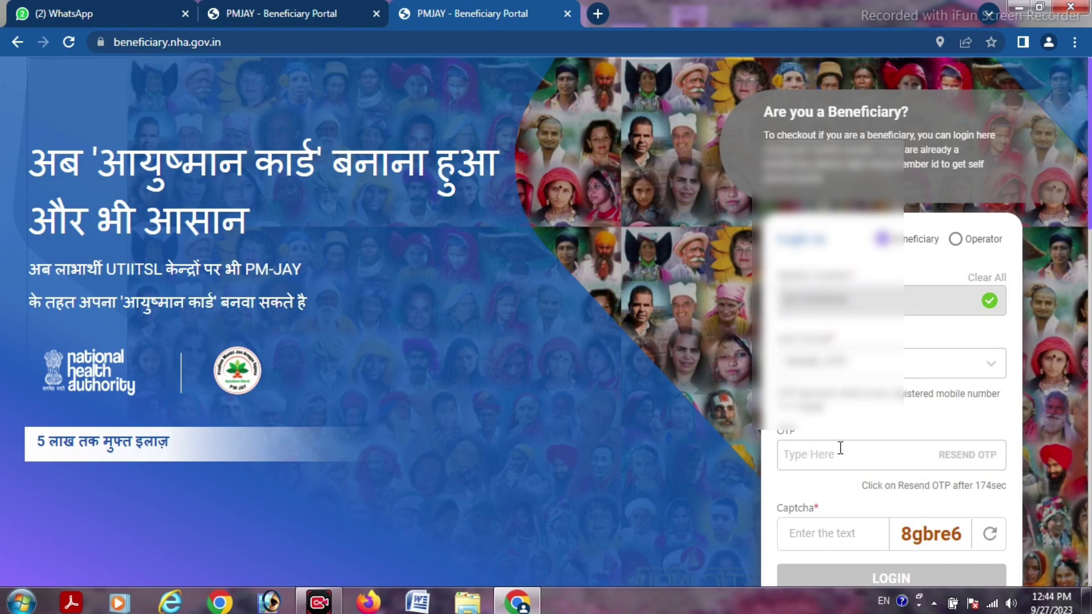
# Enter the OTP received on the mobile into the login form's OTP field.
pyautogui.click(822, 457)
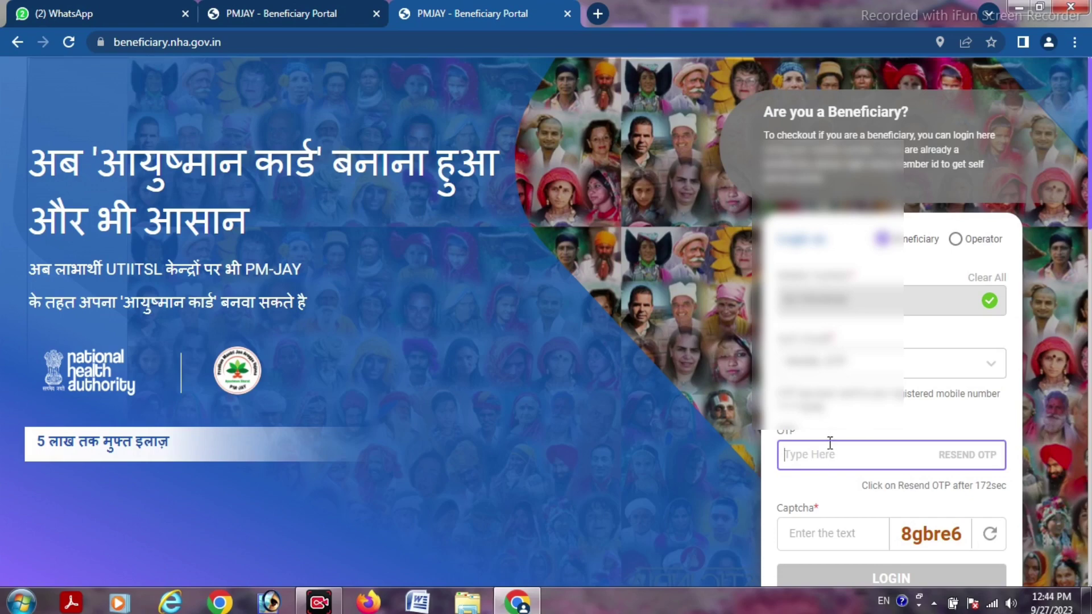
pyautogui.scroll(-1, 869, 454)
pyautogui.scroll(-3, 870, 453)
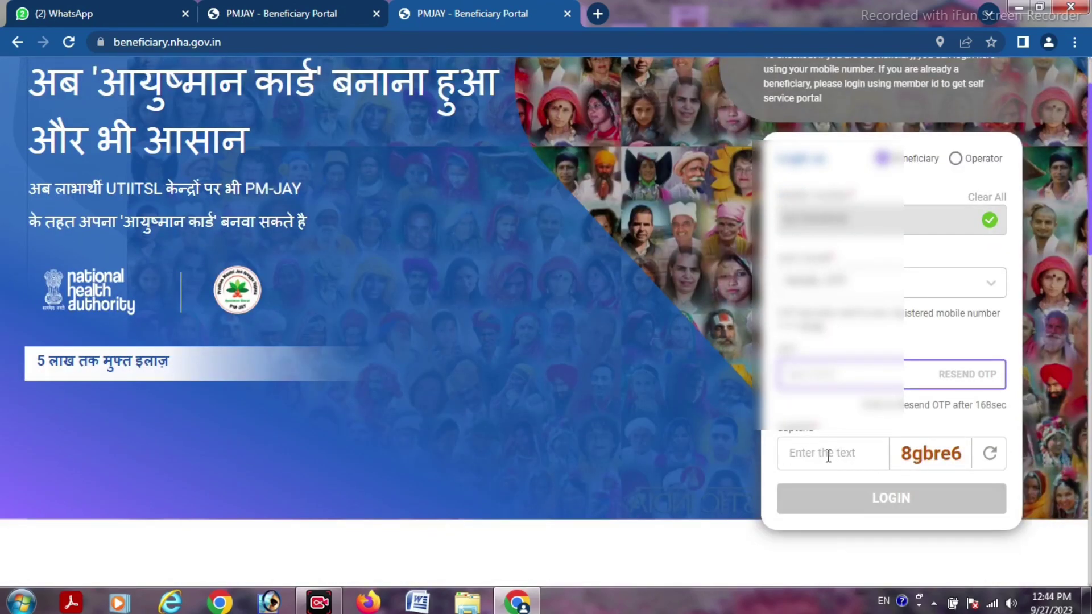
pyautogui.click(831, 455)
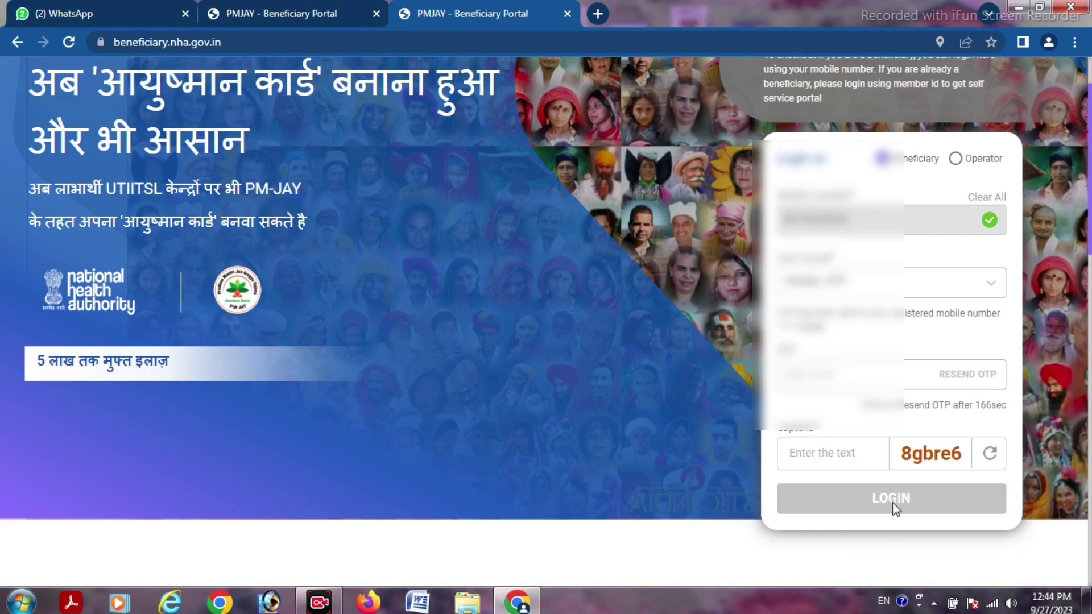
pyautogui.click(818, 377)
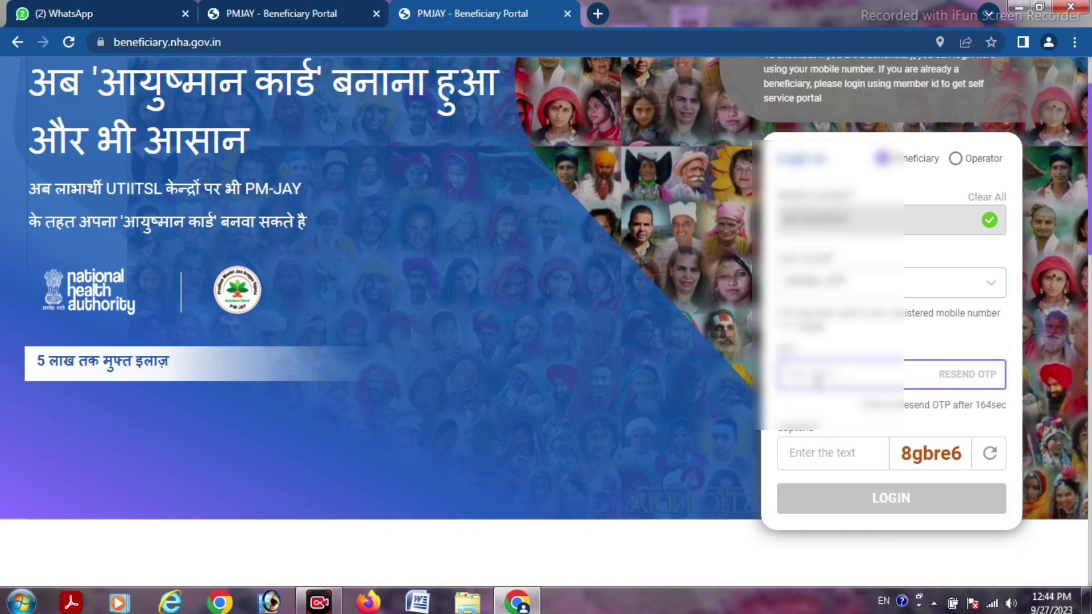
# On the other tab's search page, choose State UTTAR PRADESH, Scheme PMJAY and District PILIBHIT.
pyautogui.hotkey('ctrl', 'shift', 'Tab')
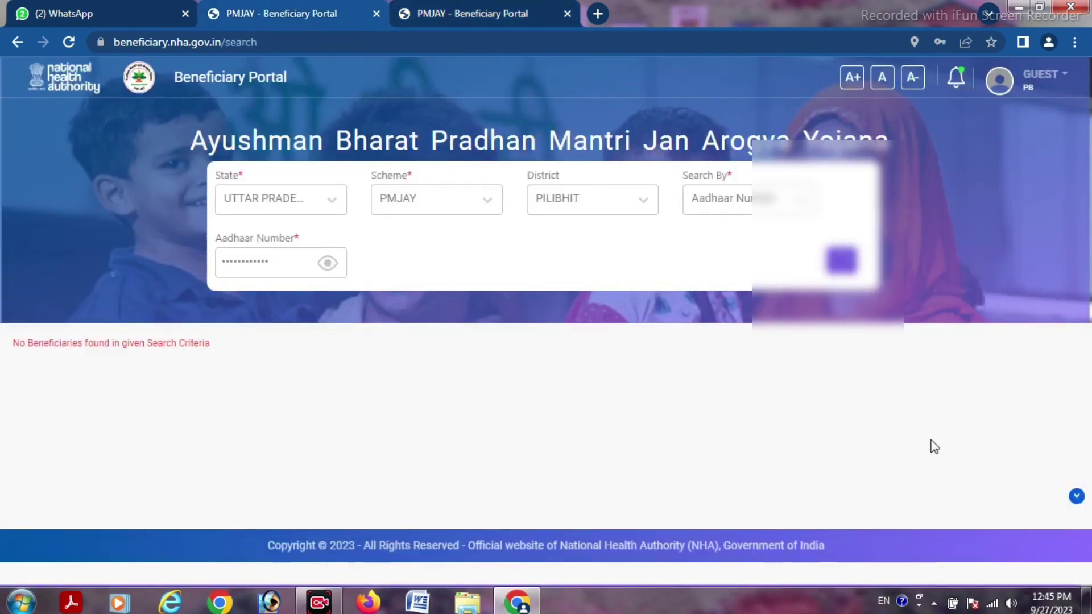
pyautogui.click(301, 195)
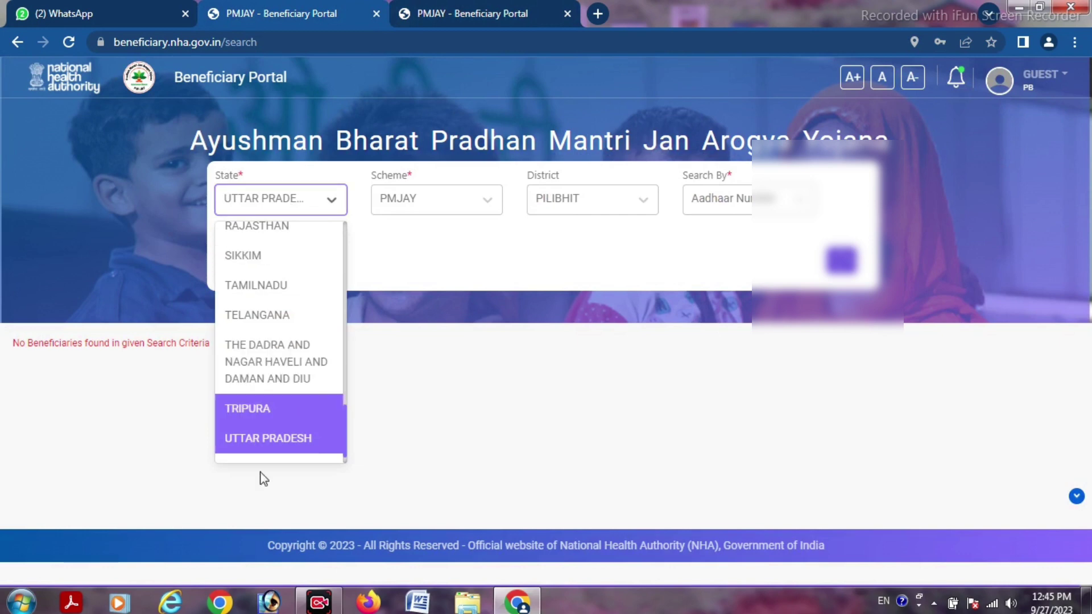
pyautogui.click(270, 444)
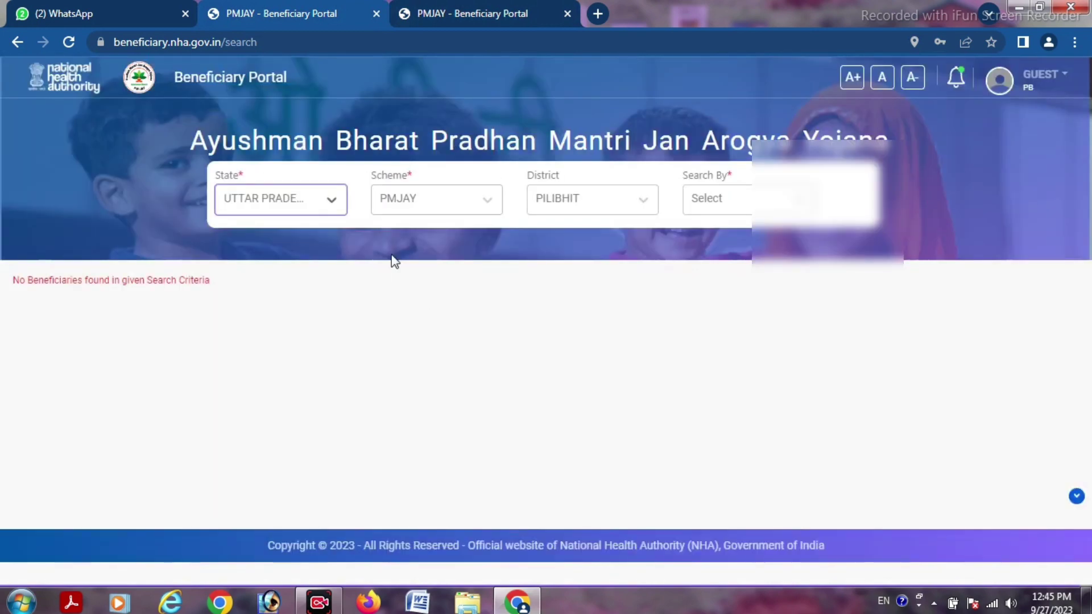
pyautogui.click(430, 200)
pyautogui.click(429, 200)
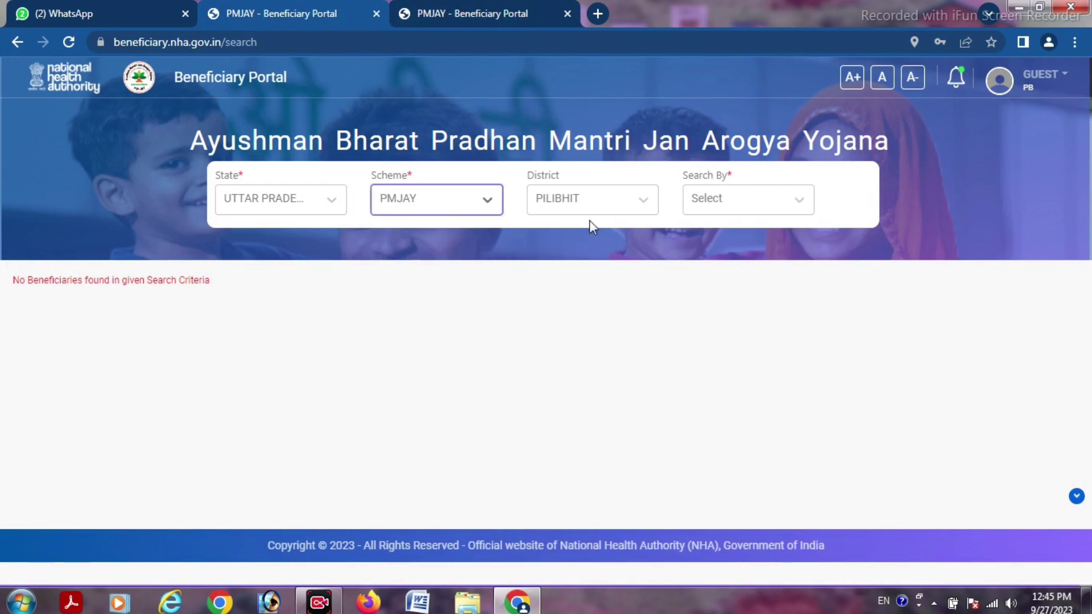
pyautogui.click(582, 202)
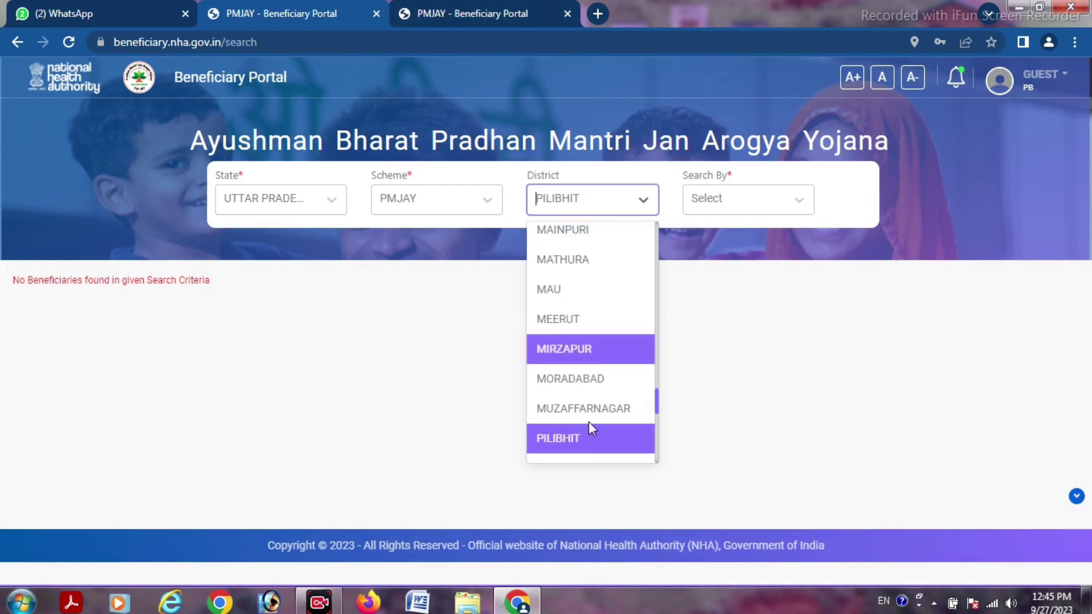
pyautogui.click(574, 443)
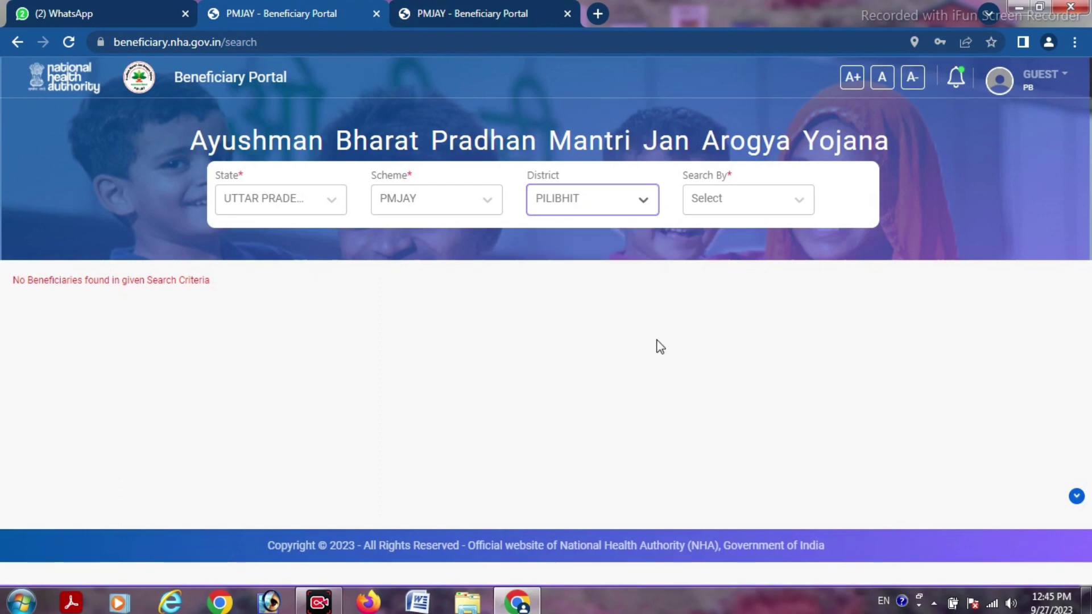
pyautogui.click(762, 203)
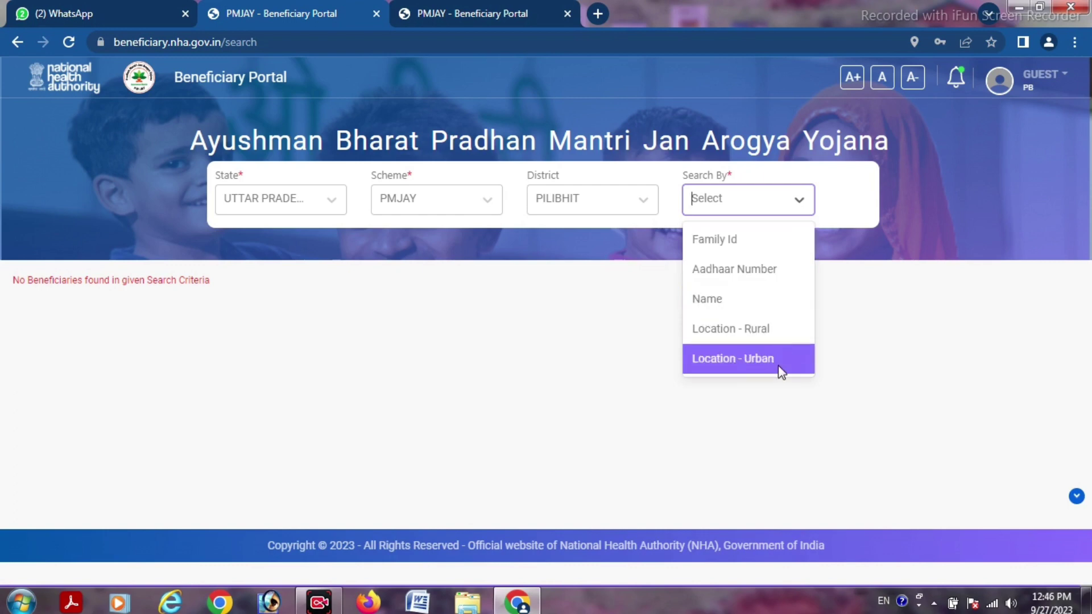
# Search by Aadhaar Number using the beneficiary's Aadhaar number to list the matching family.
pyautogui.click(731, 271)
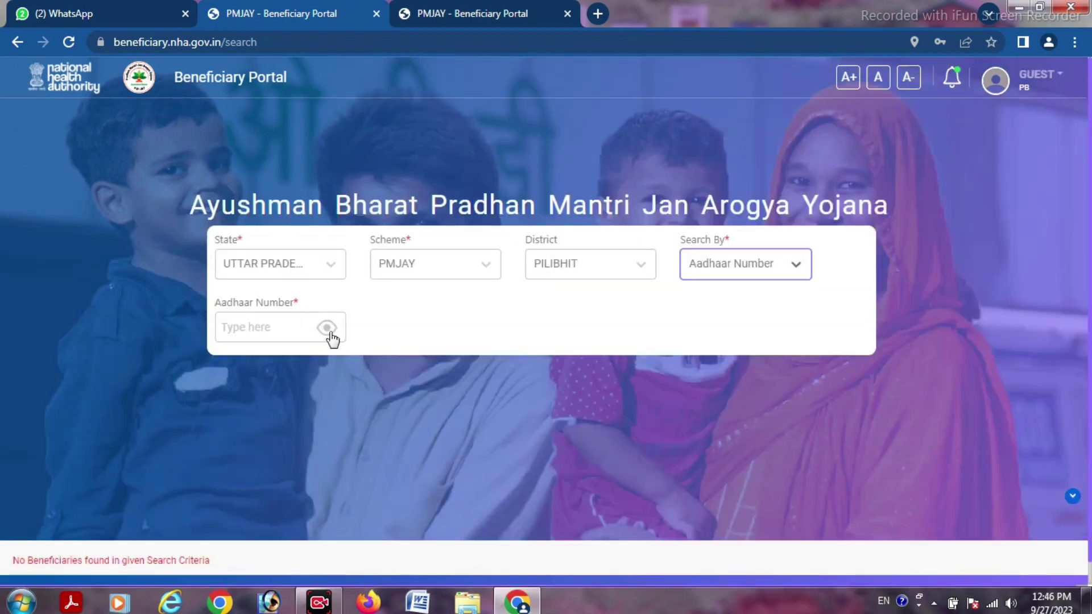
pyautogui.click(262, 324)
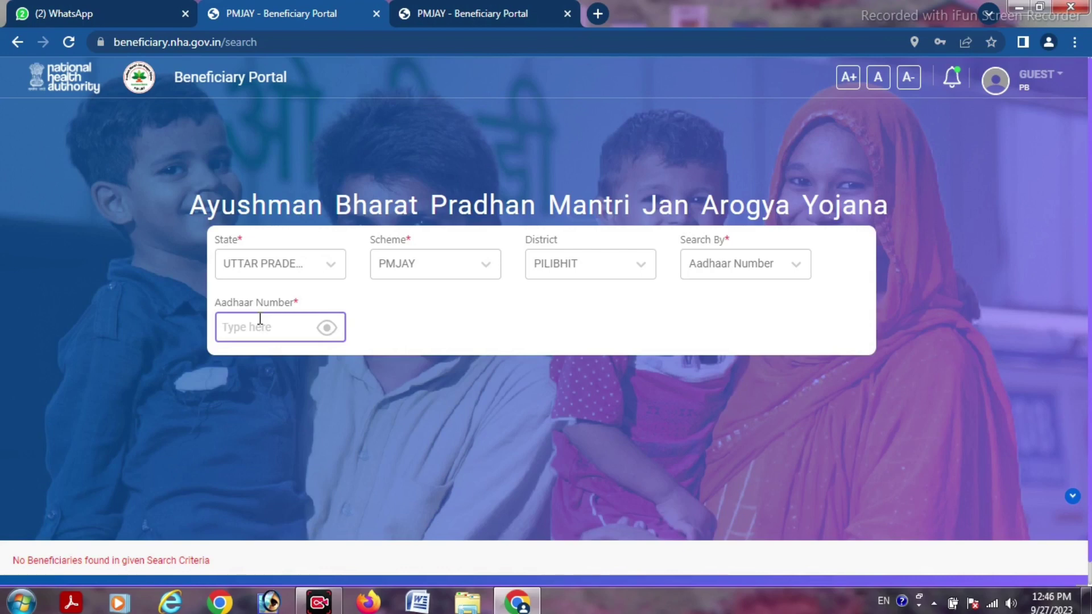
pyautogui.write('5')
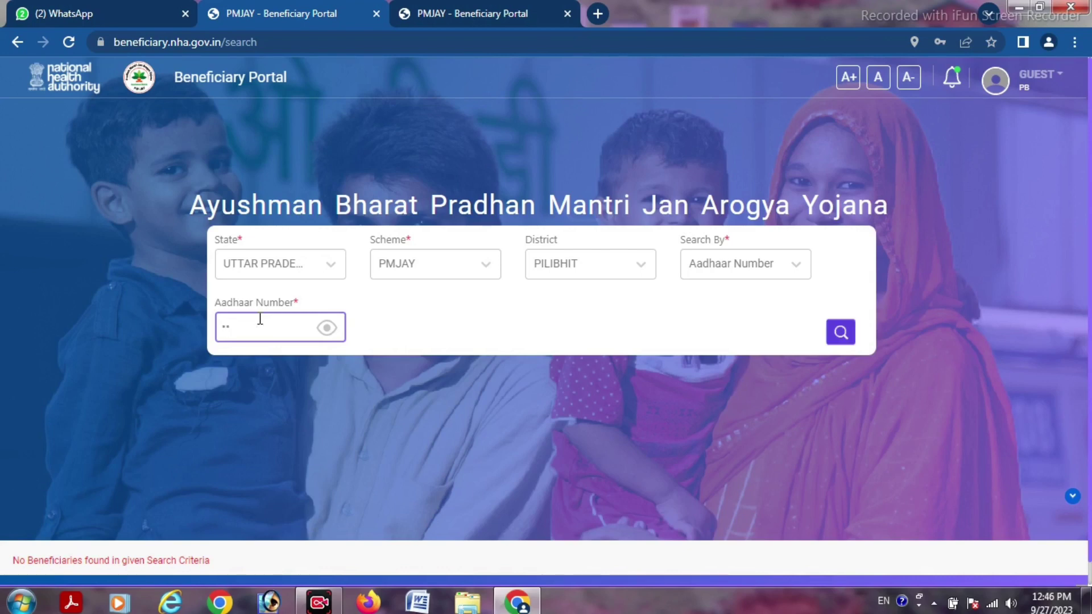
pyautogui.press('BackSpace')
pyautogui.press('BackSpace')
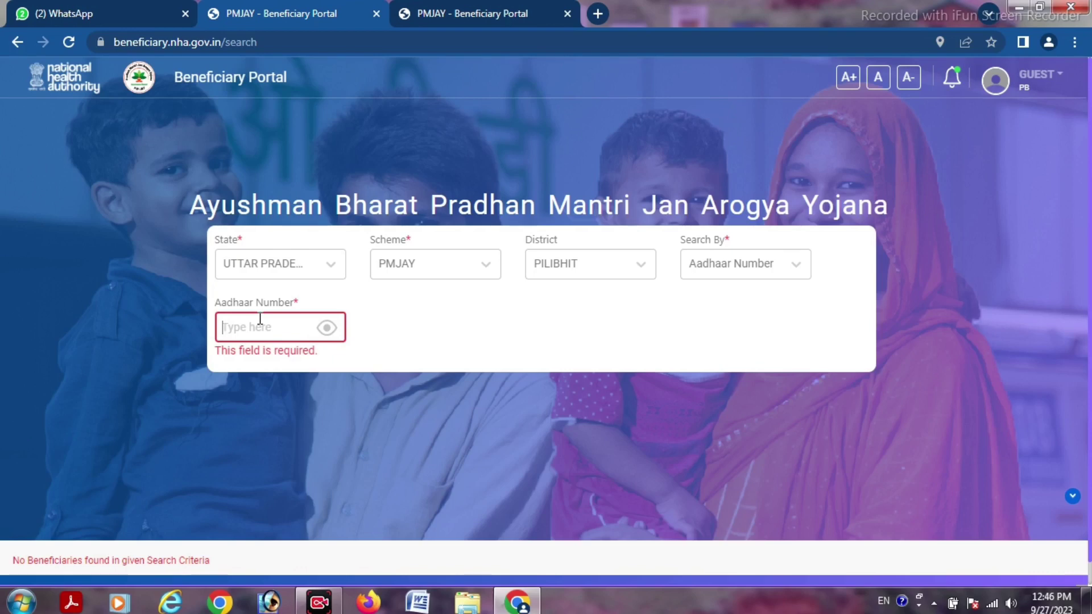
pyautogui.write('123')
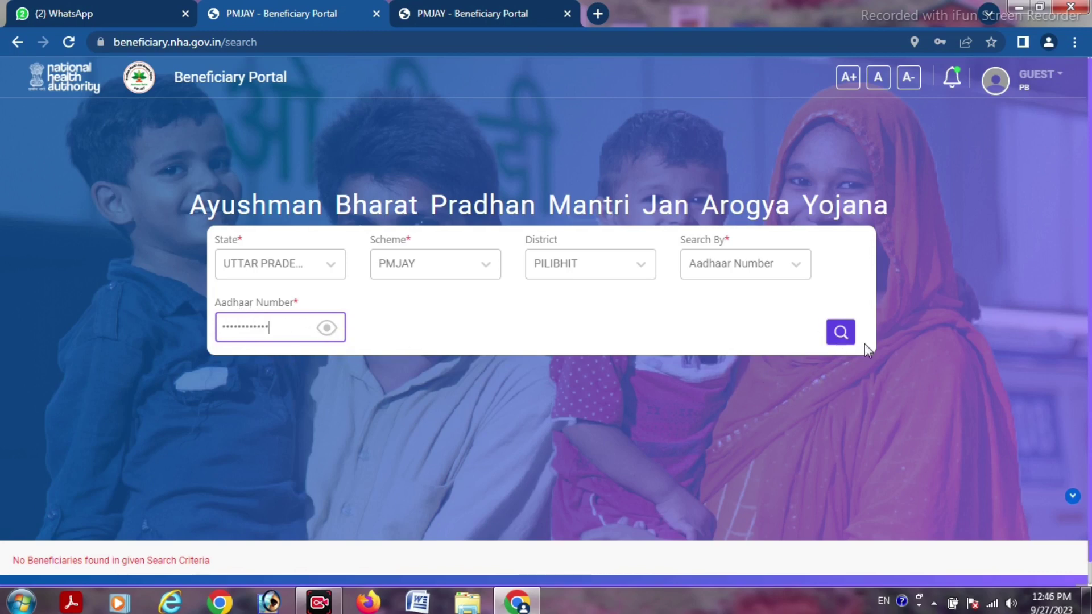
pyautogui.click(835, 333)
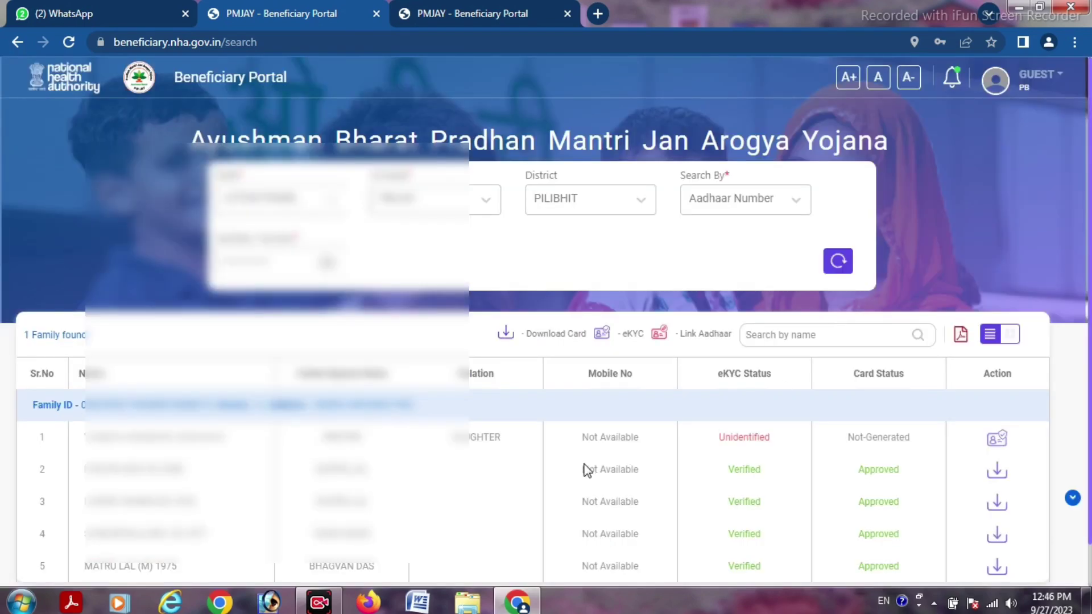
pyautogui.scroll(-1, 591, 478)
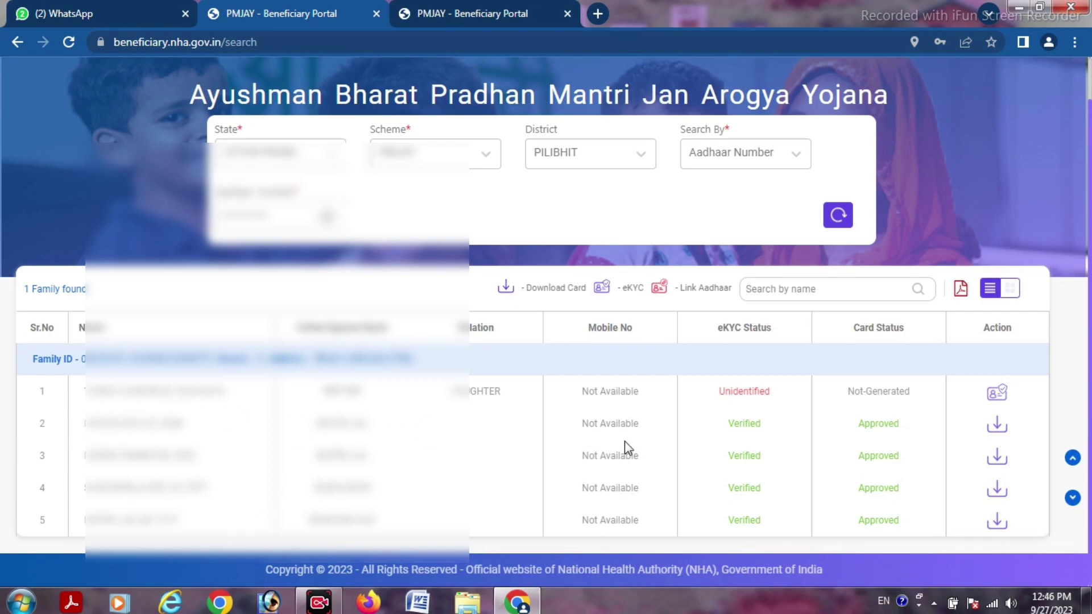
pyautogui.moveTo(84, 429); pyautogui.dragTo(188, 523)
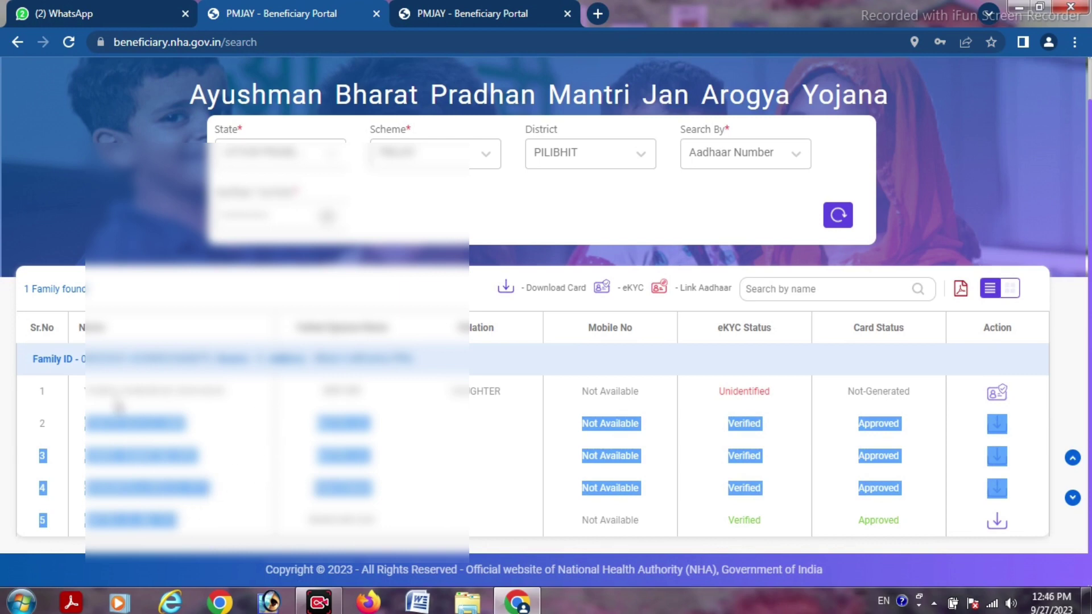
pyautogui.moveTo(78, 392); pyautogui.dragTo(837, 393)
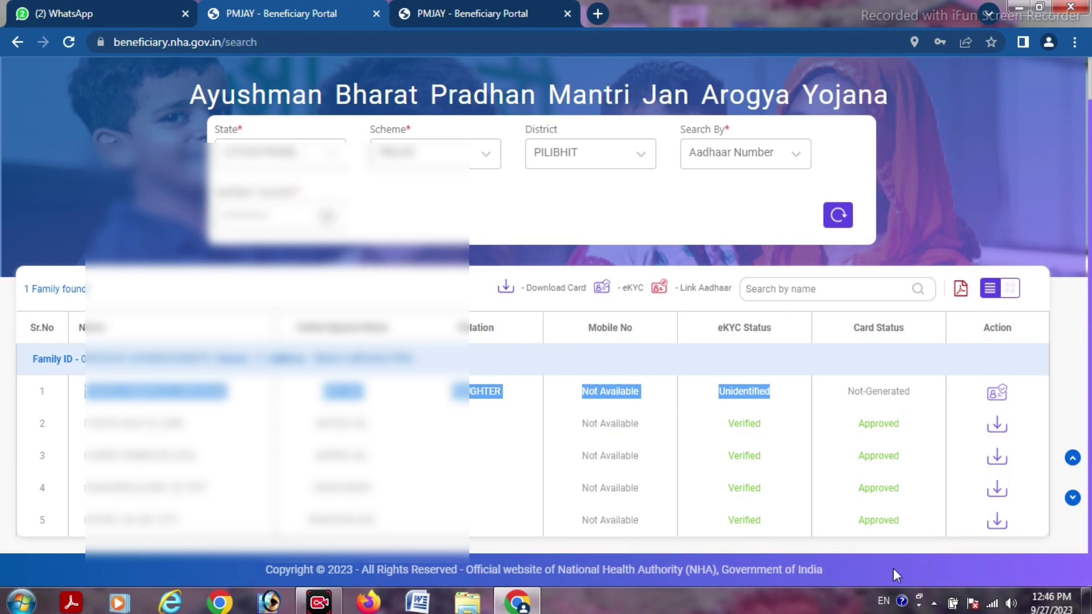
pyautogui.click(756, 391)
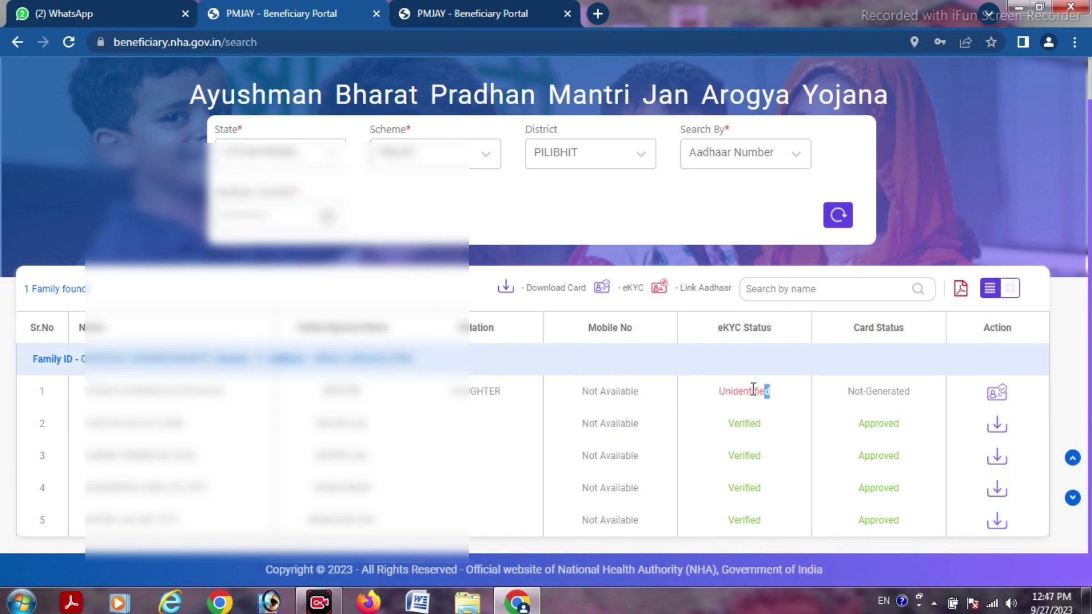
pyautogui.doubleClick(748, 391)
pyautogui.moveTo(920, 393); pyautogui.dragTo(847, 391)
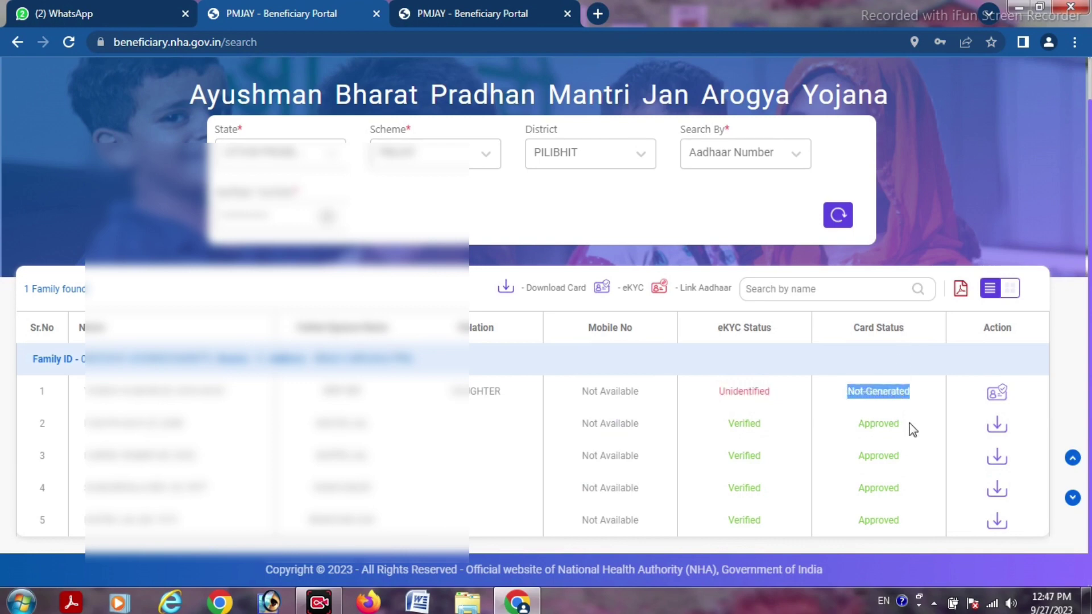
pyautogui.moveTo(904, 424); pyautogui.dragTo(858, 455)
pyautogui.click(874, 488)
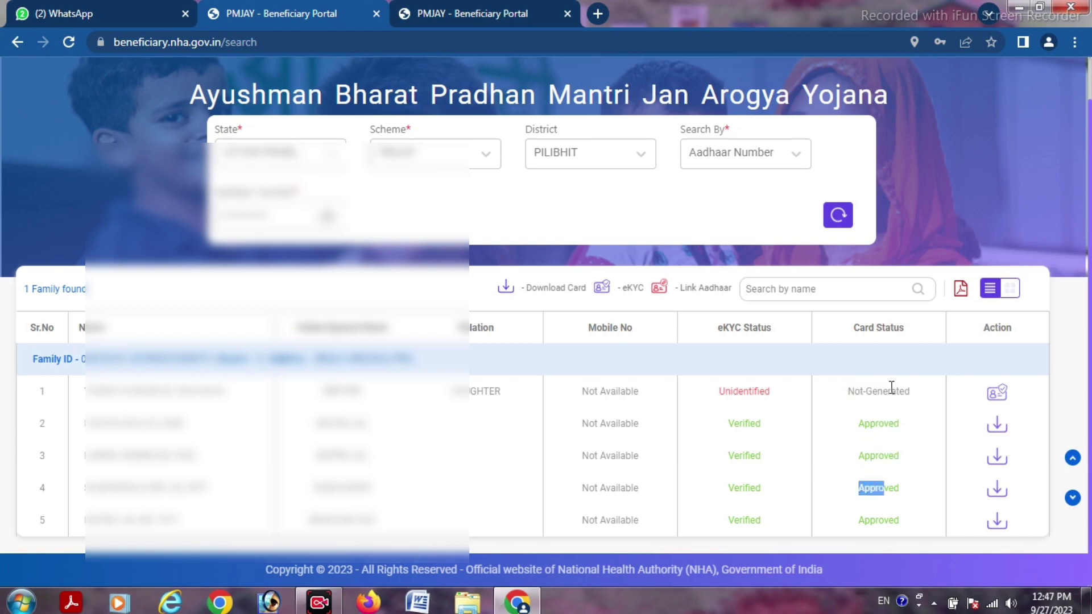
pyautogui.click(922, 395)
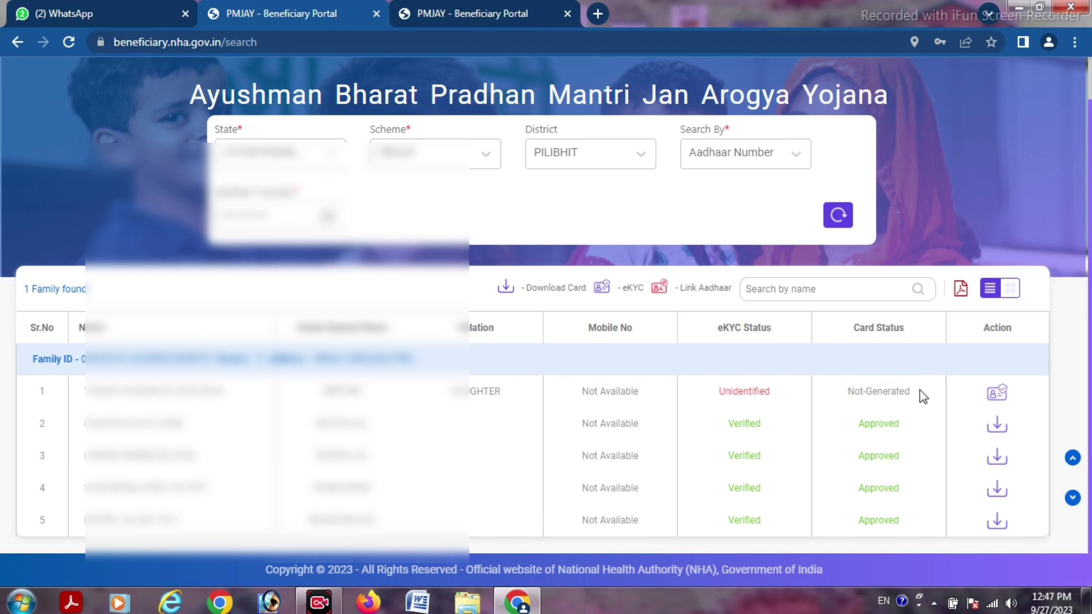
# Start eKYC for the first member, dismiss the notice and verify their Aadhaar number.
pyautogui.click(996, 395)
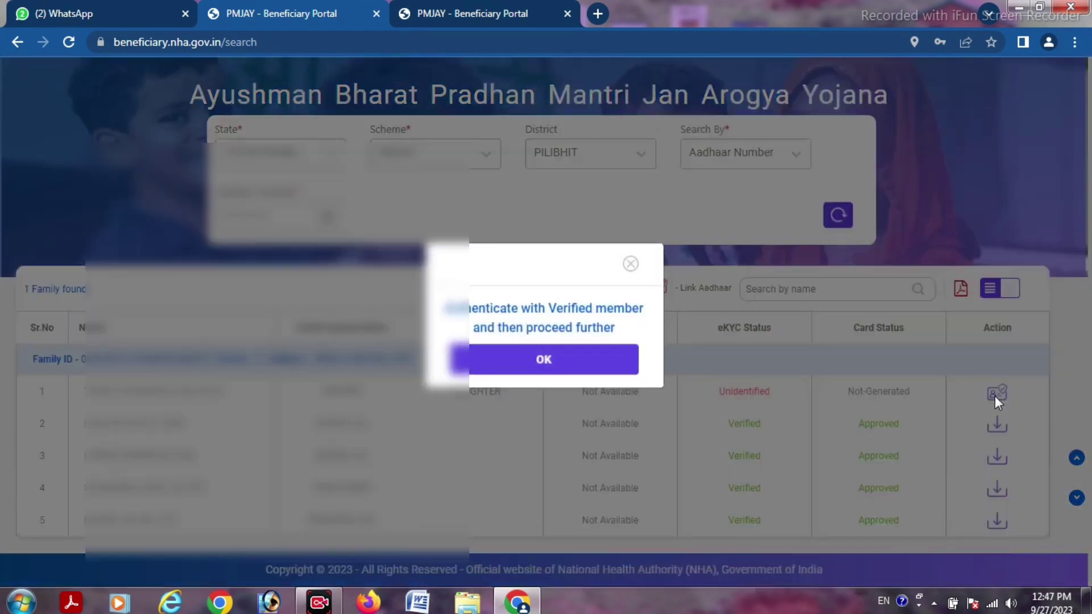
pyautogui.click(630, 271)
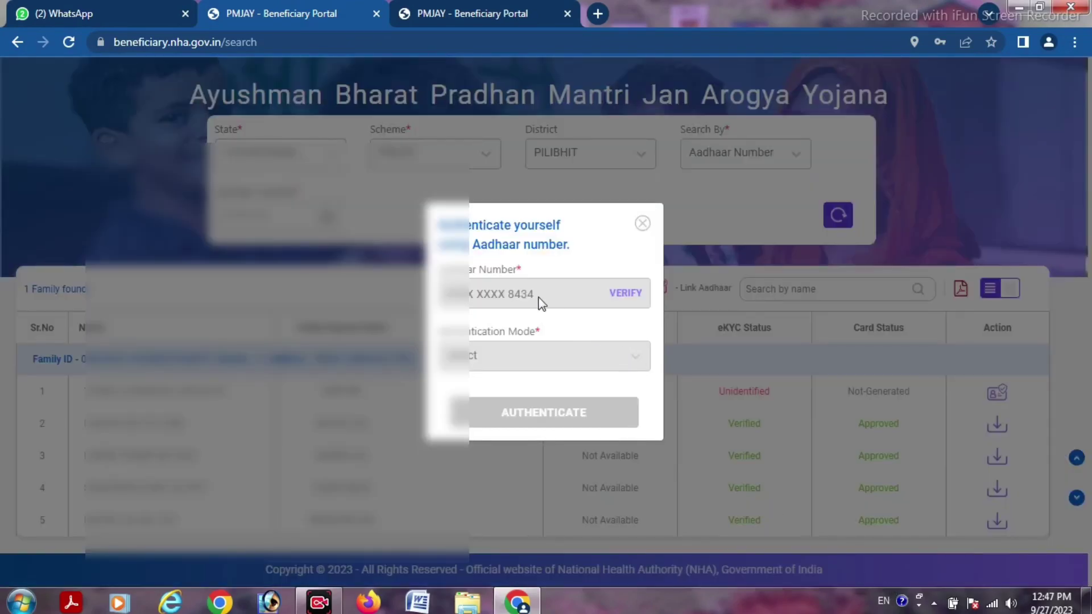
pyautogui.moveTo(534, 294); pyautogui.dragTo(508, 294)
pyautogui.click(626, 294)
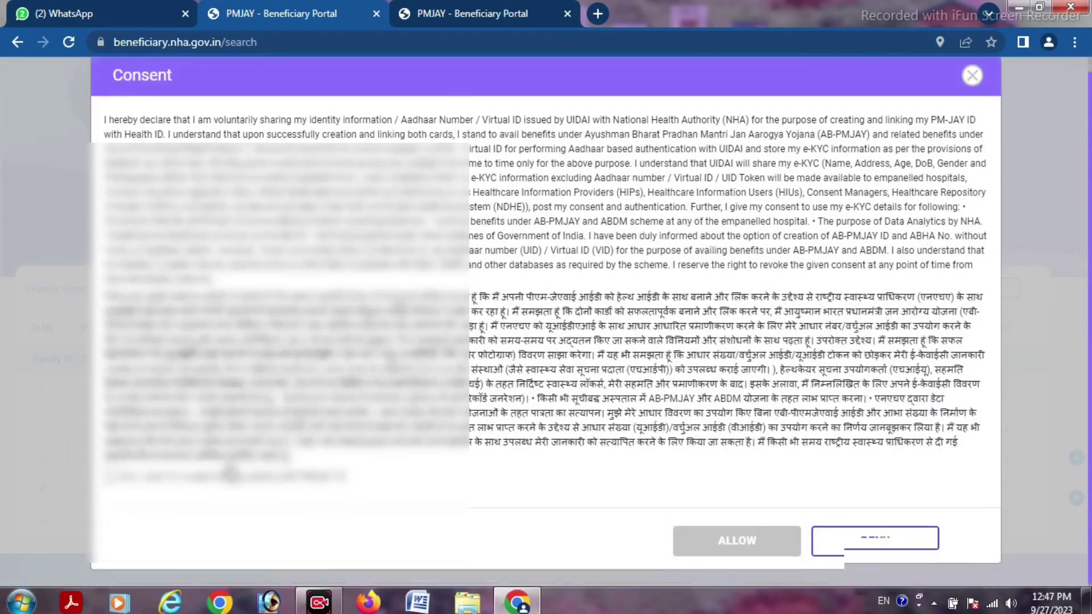
# Agree to the Aadhaar authentication consent and allow it so the OTP is sent.
pyautogui.click(110, 470)
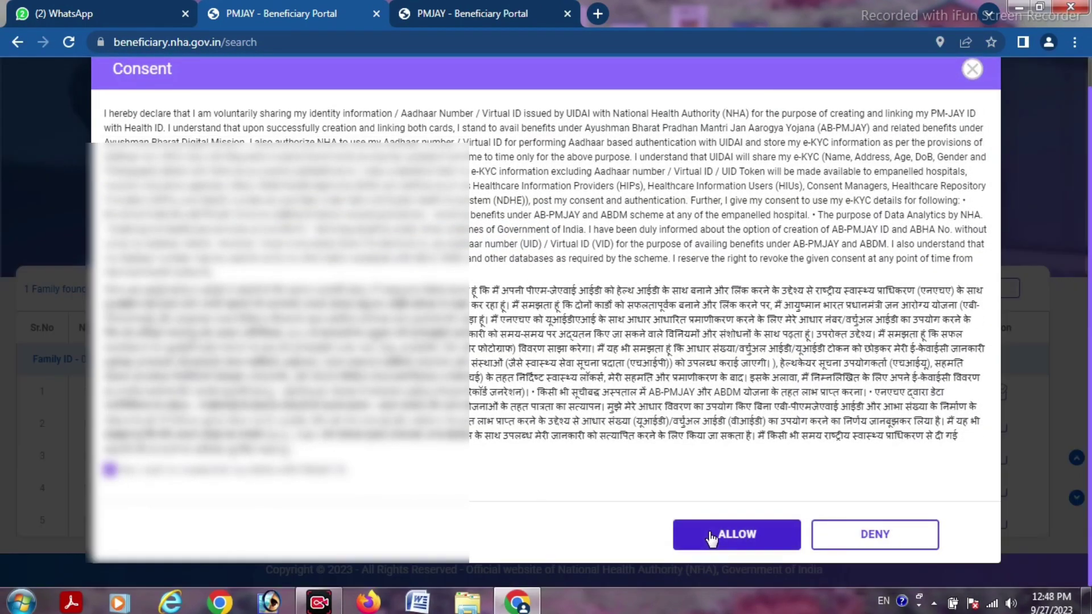
pyautogui.click(711, 536)
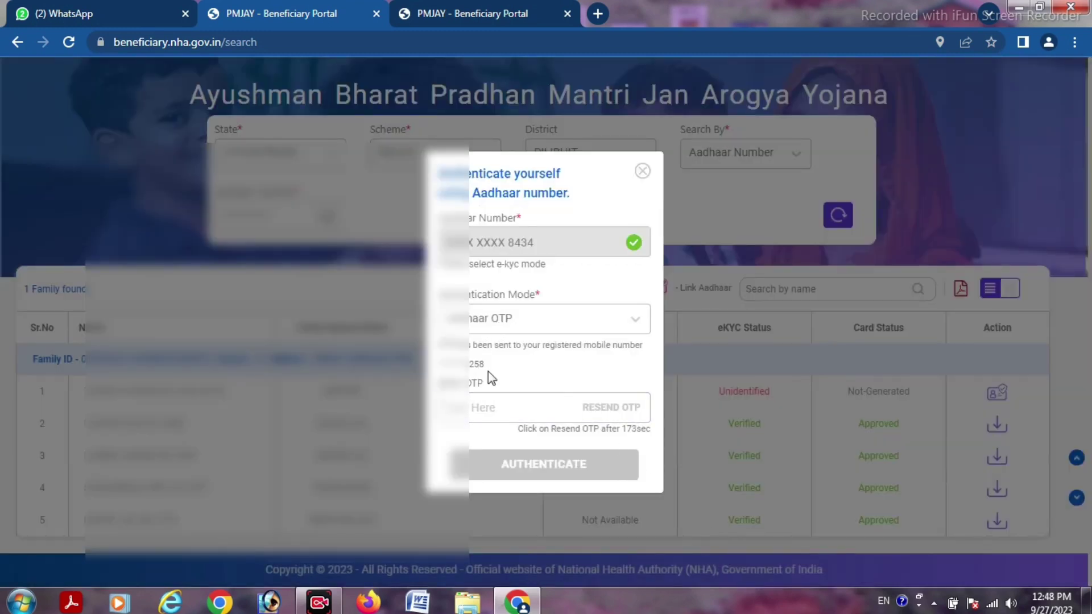
pyautogui.moveTo(488, 370); pyautogui.dragTo(461, 364)
pyautogui.click(526, 415)
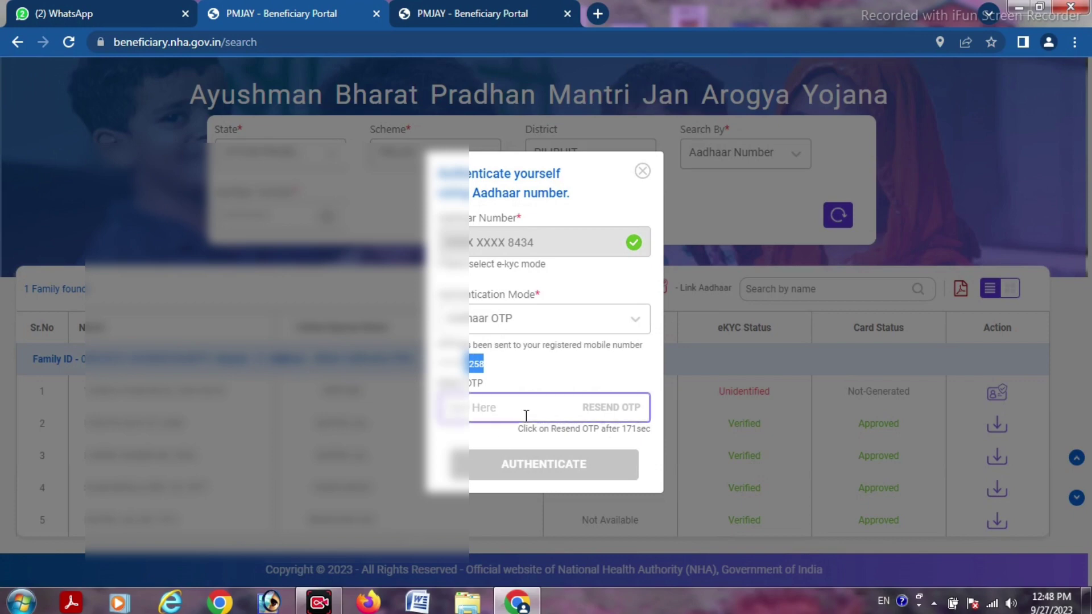
pyautogui.click(482, 410)
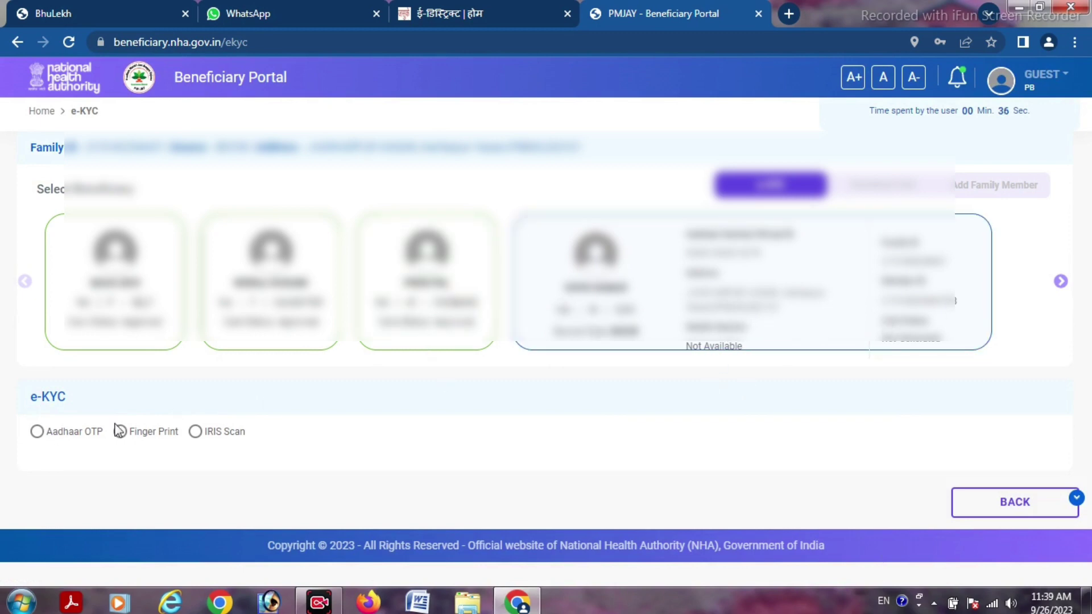
# Choose Aadhaar OTP e-KYC, verify the Aadhaar and allow consent to create/link ABHA.
pyautogui.click(38, 432)
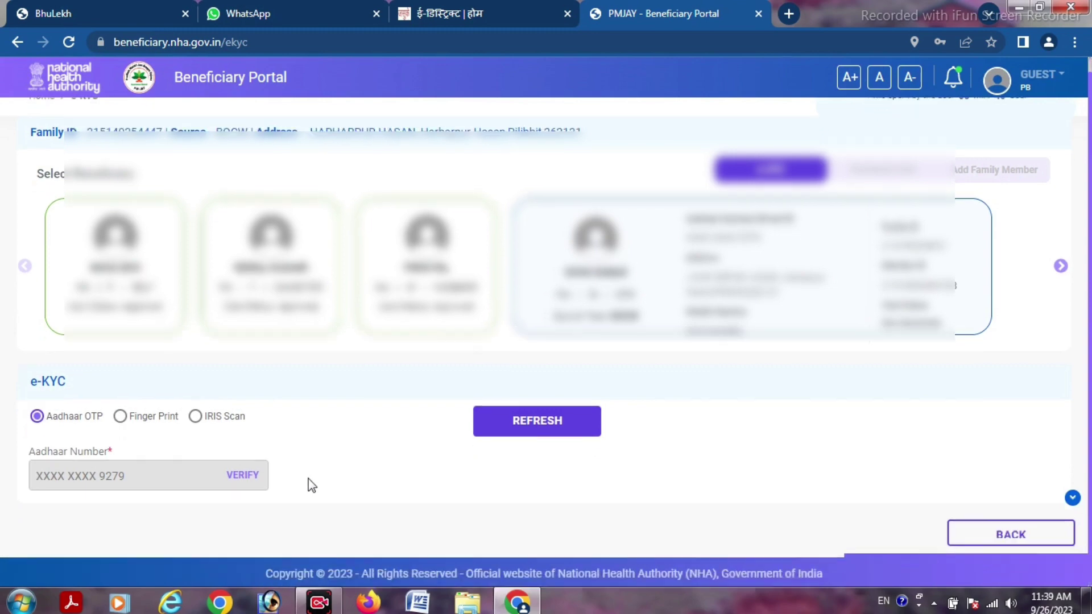
pyautogui.scroll(-1, 256, 466)
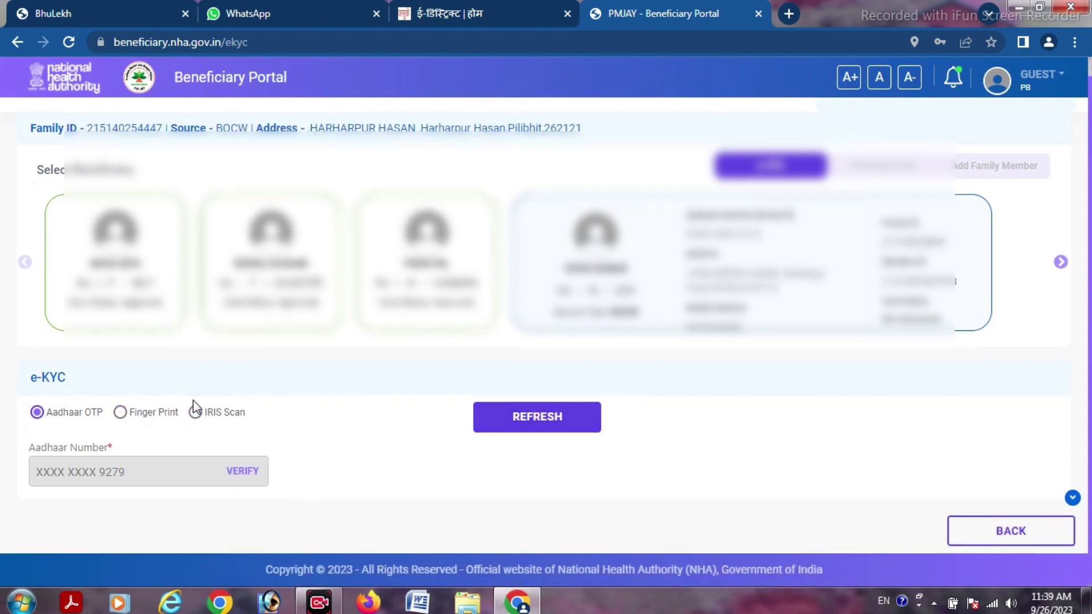
pyautogui.click(236, 475)
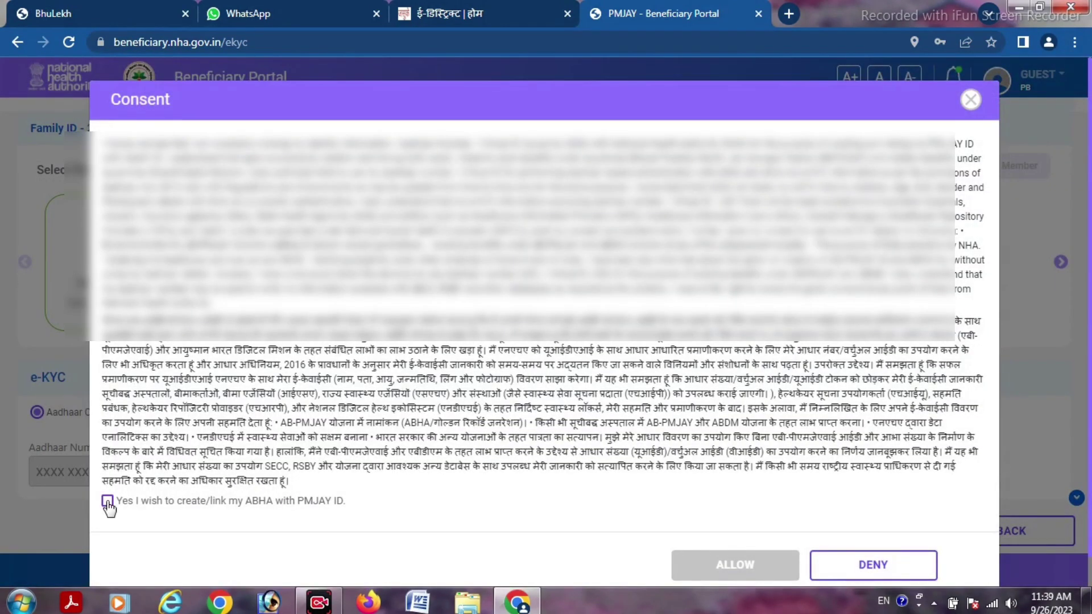
pyautogui.click(107, 501)
pyautogui.click(694, 569)
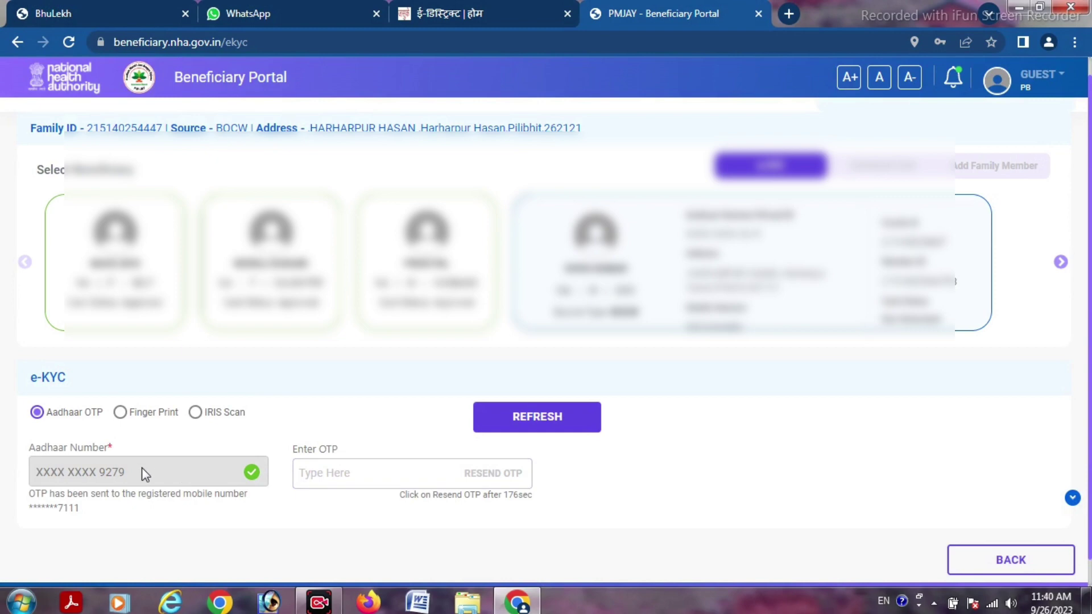
pyautogui.moveTo(104, 509); pyautogui.dragTo(69, 507)
pyautogui.click(321, 474)
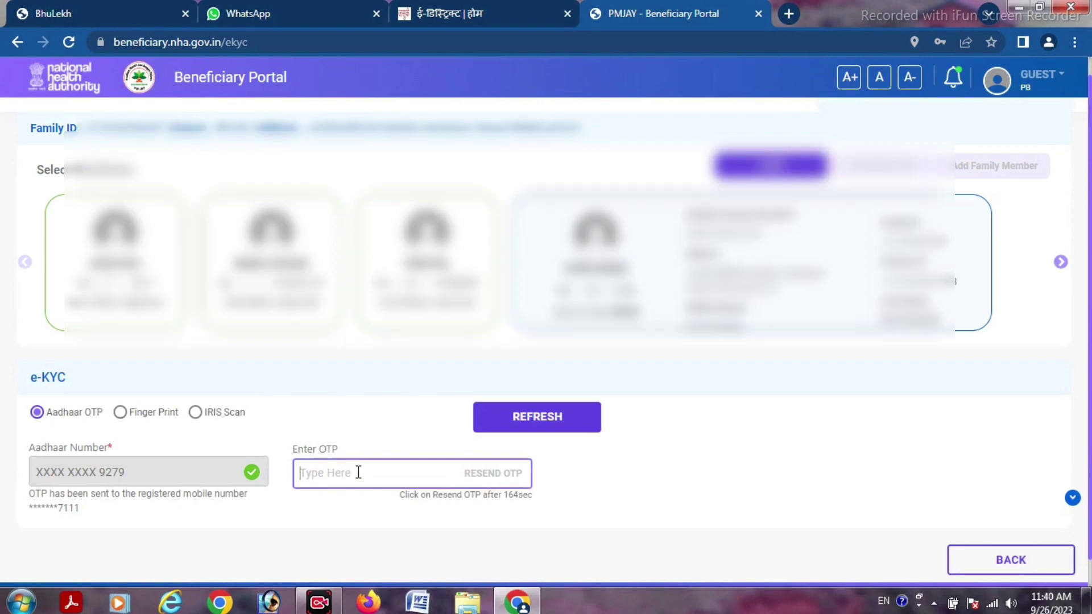
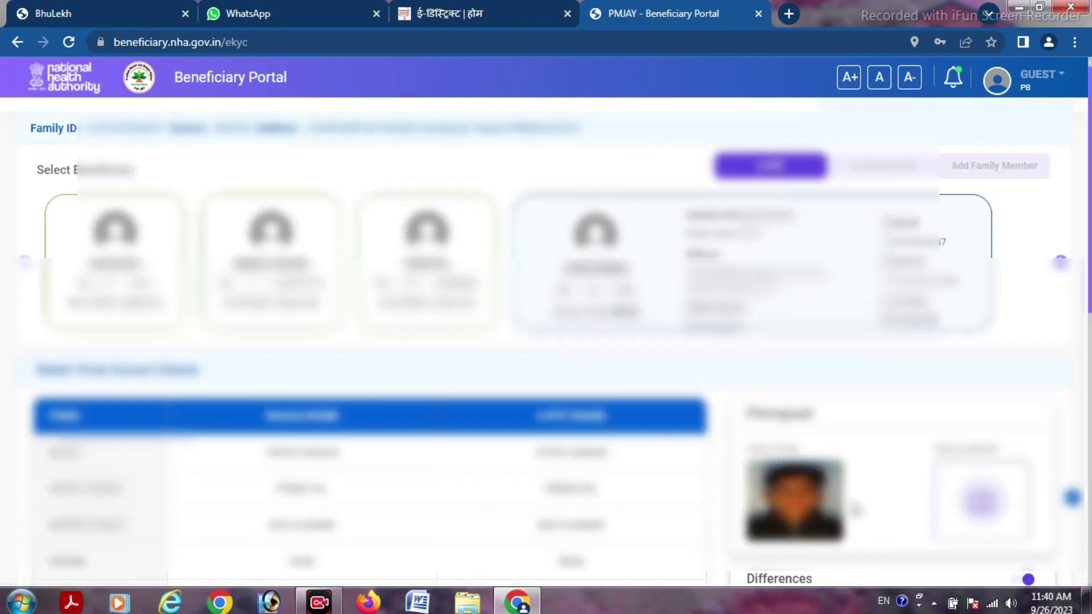
# Type the six-digit Aadhaar OTP received on the registered mobile.
pyautogui.scroll(-3, 872, 563)
pyautogui.scroll(-2, 838, 469)
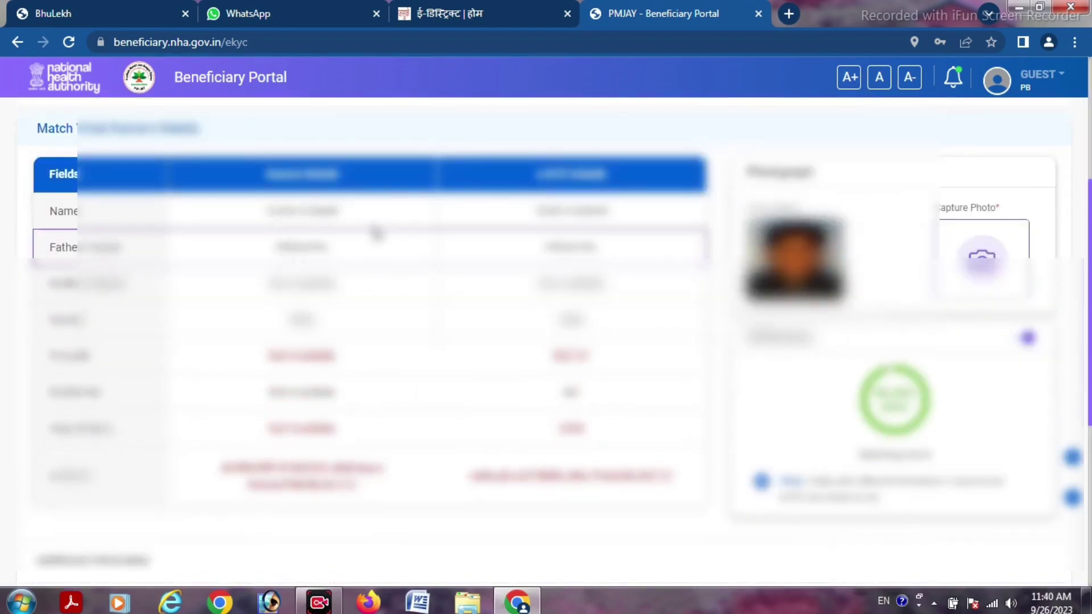
pyautogui.tripleClick(311, 212)
pyautogui.moveTo(607, 214); pyautogui.dragTo(506, 236)
pyautogui.moveTo(601, 248); pyautogui.dragTo(512, 256)
pyautogui.doubleClick(571, 283)
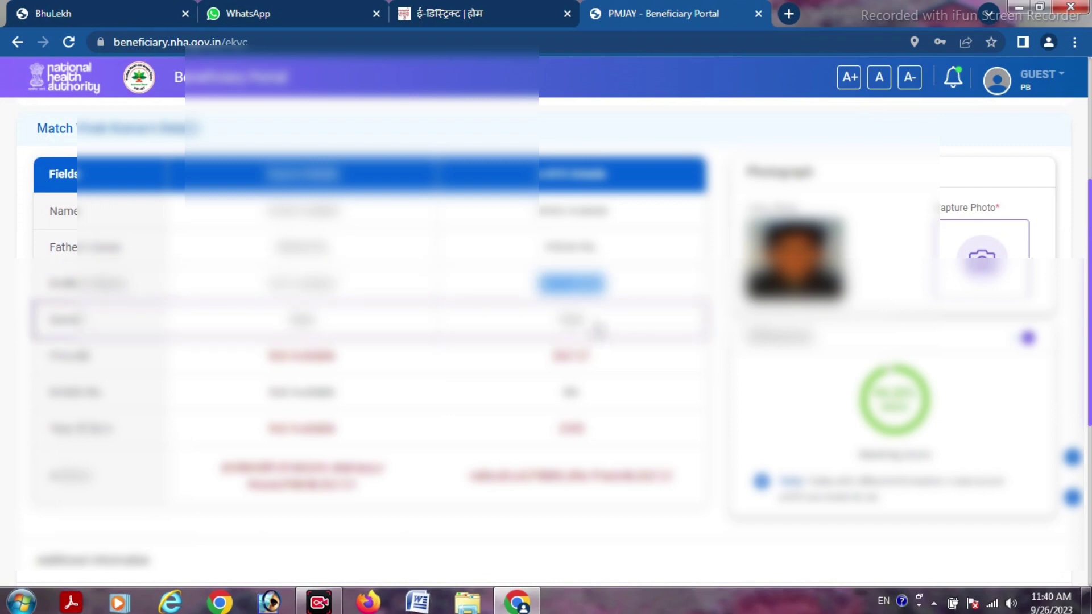
pyautogui.doubleClick(571, 320)
pyautogui.doubleClick(568, 355)
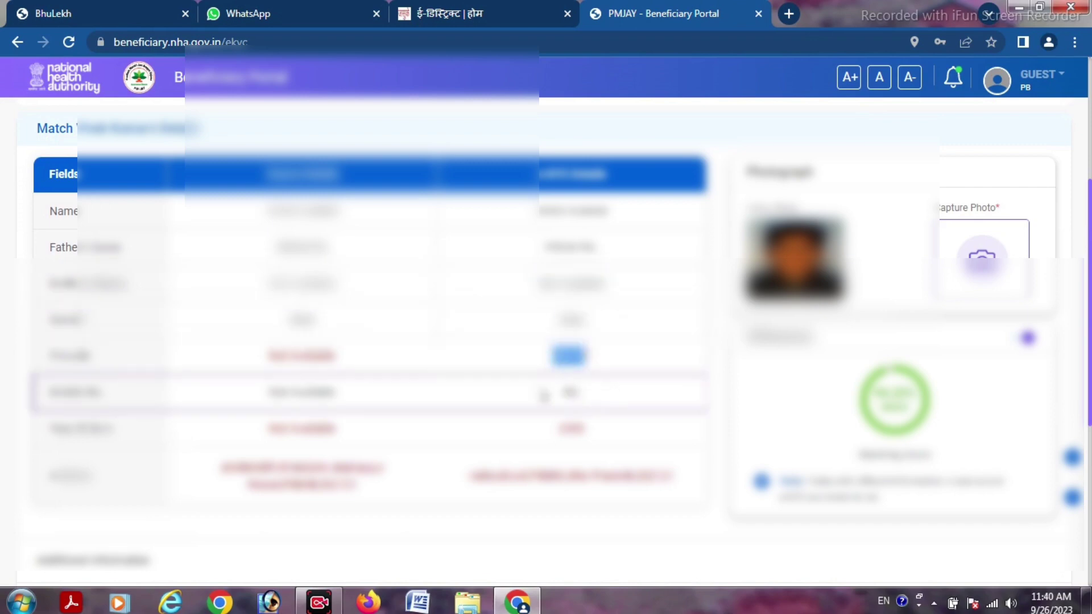
pyautogui.doubleClick(570, 392)
pyautogui.doubleClick(571, 428)
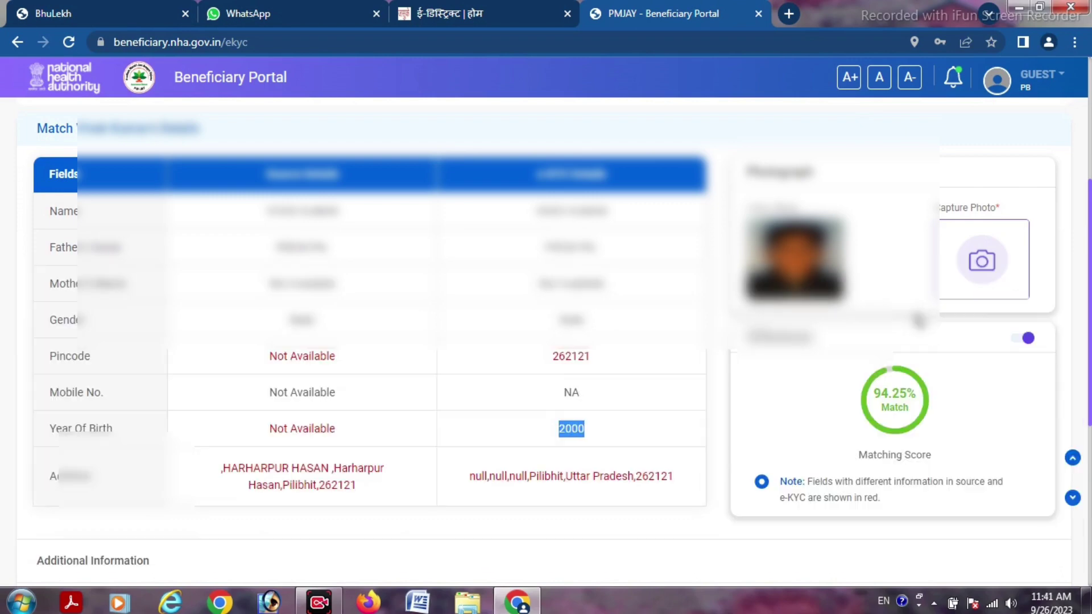
pyautogui.scroll(-4, 834, 422)
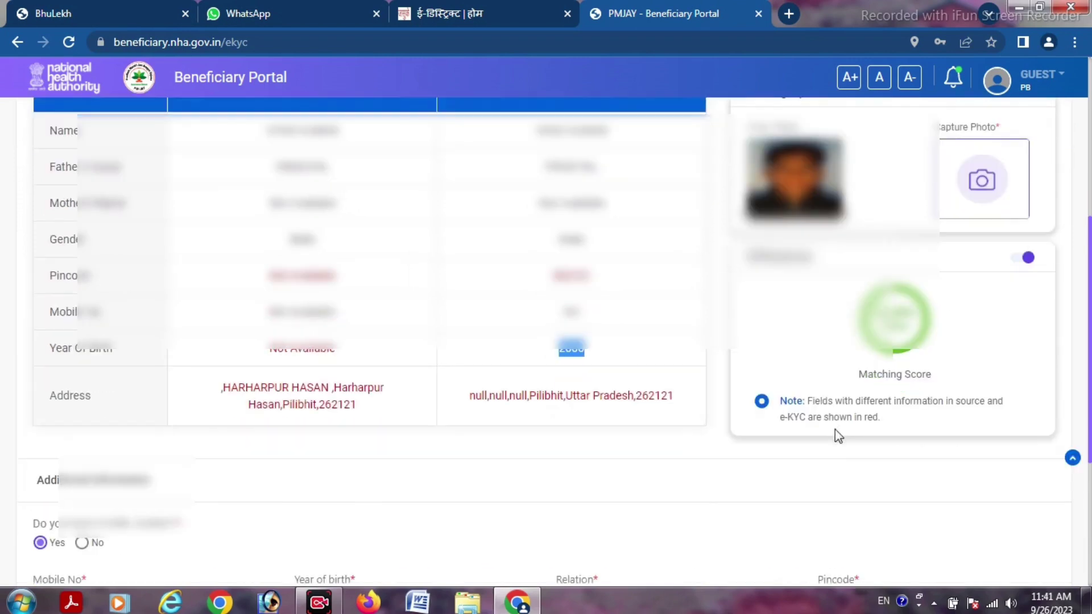
pyautogui.scroll(3, 843, 398)
pyautogui.scroll(-3, 916, 431)
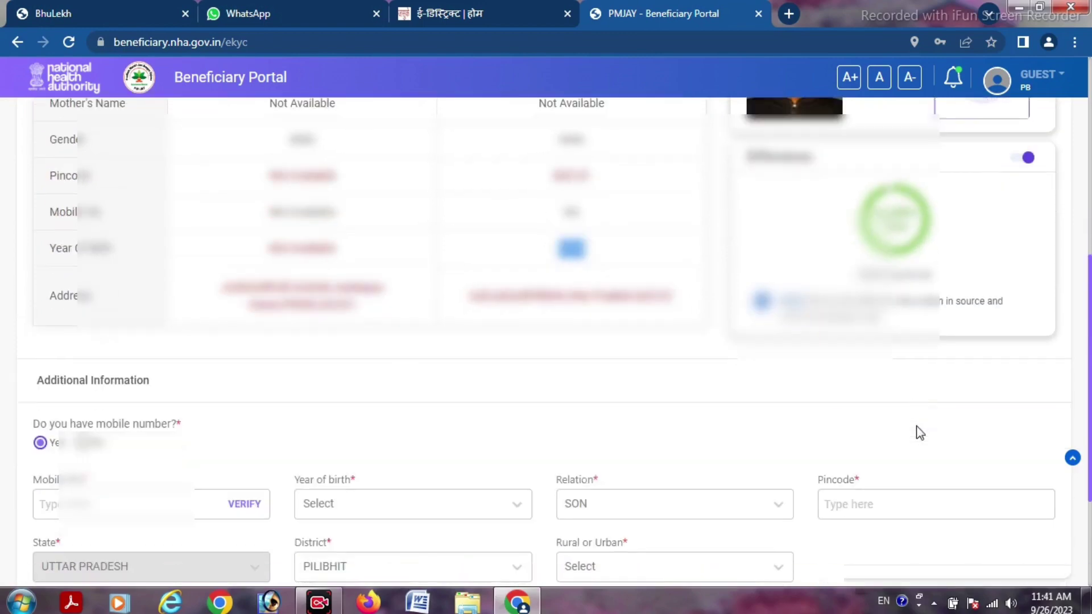
pyautogui.scroll(-2, 631, 335)
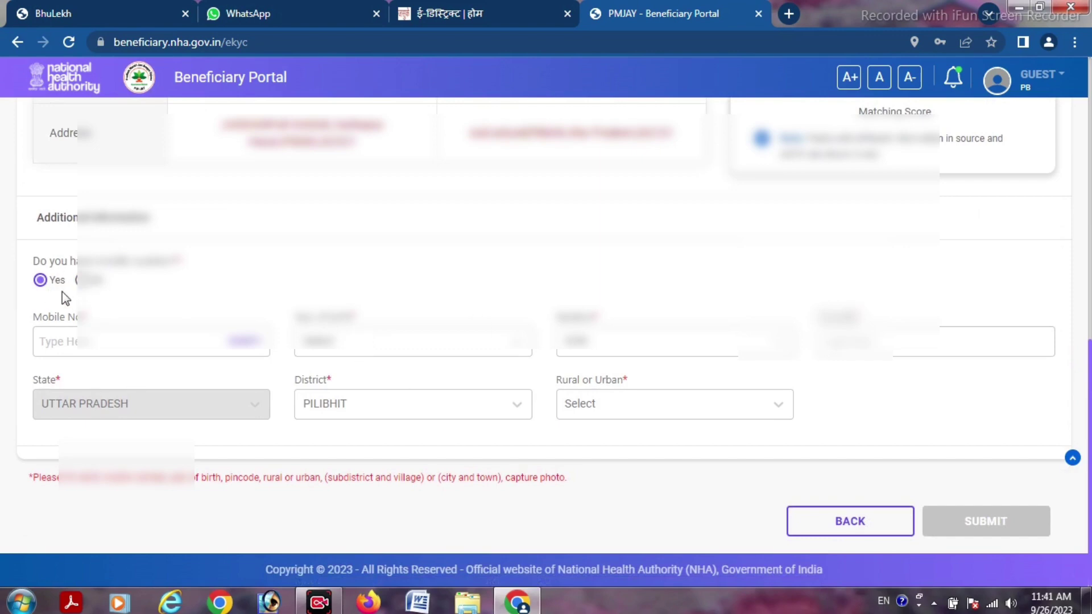
pyautogui.scroll(6, 61, 303)
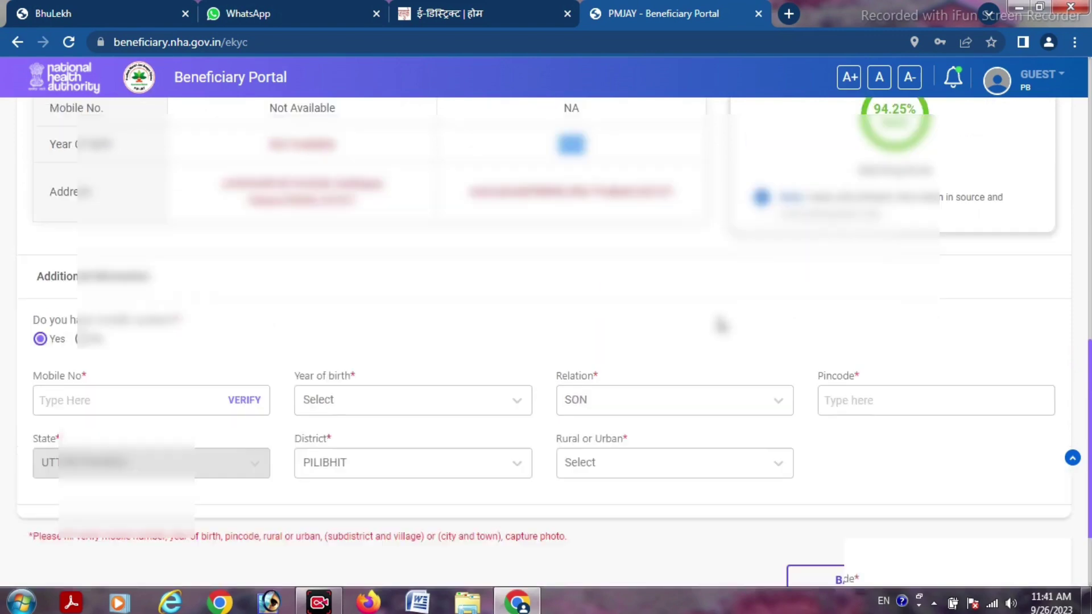
pyautogui.scroll(-3, 254, 353)
pyautogui.scroll(-2, 254, 354)
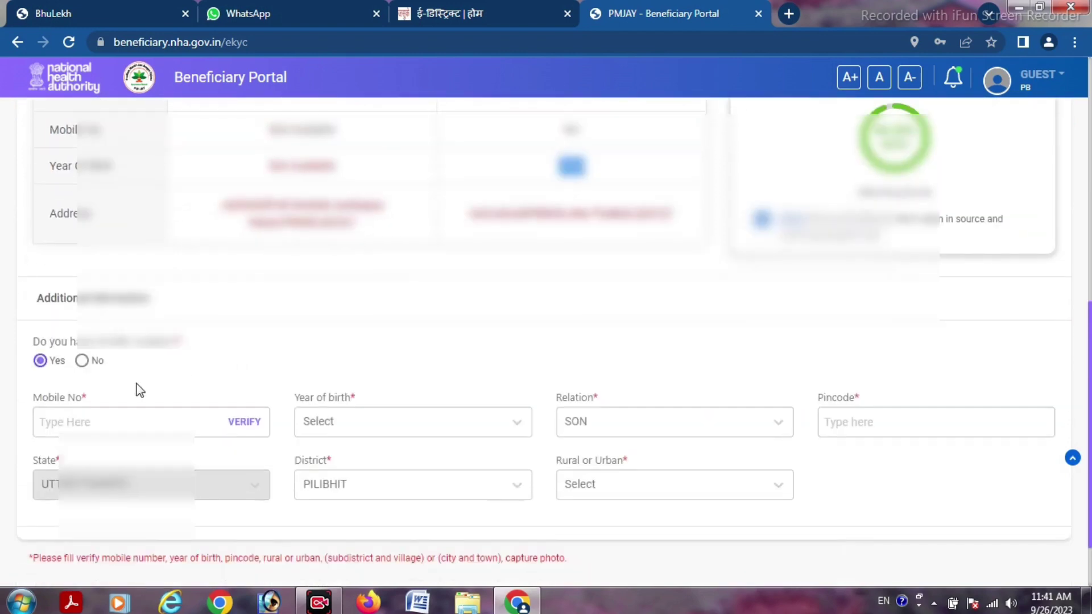
# Pick the beneficiary's year of birth in the Additional Information form.
pyautogui.click(100, 422)
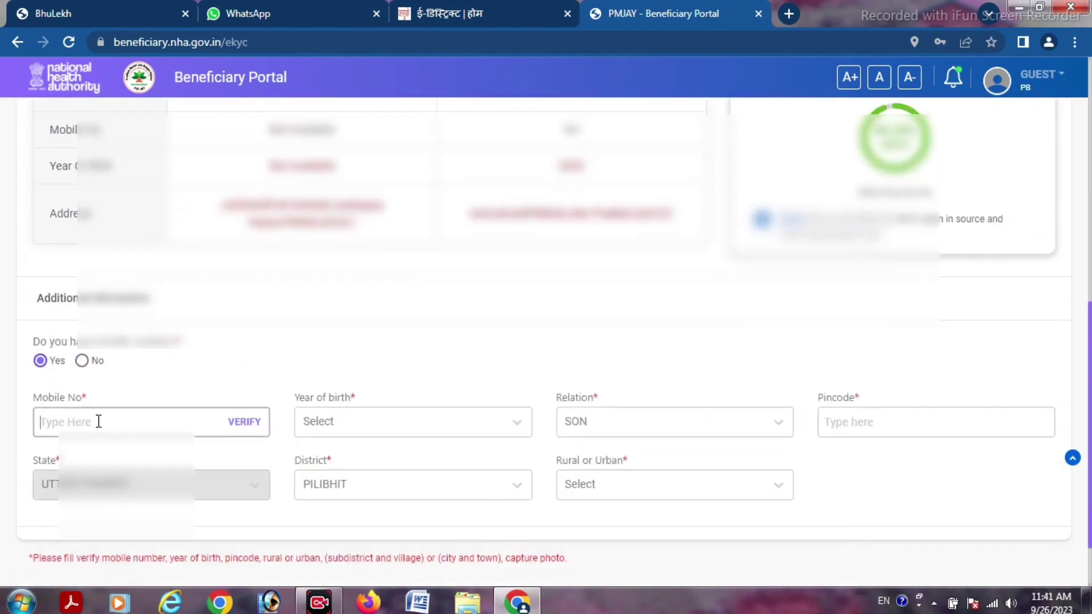
pyautogui.click(383, 421)
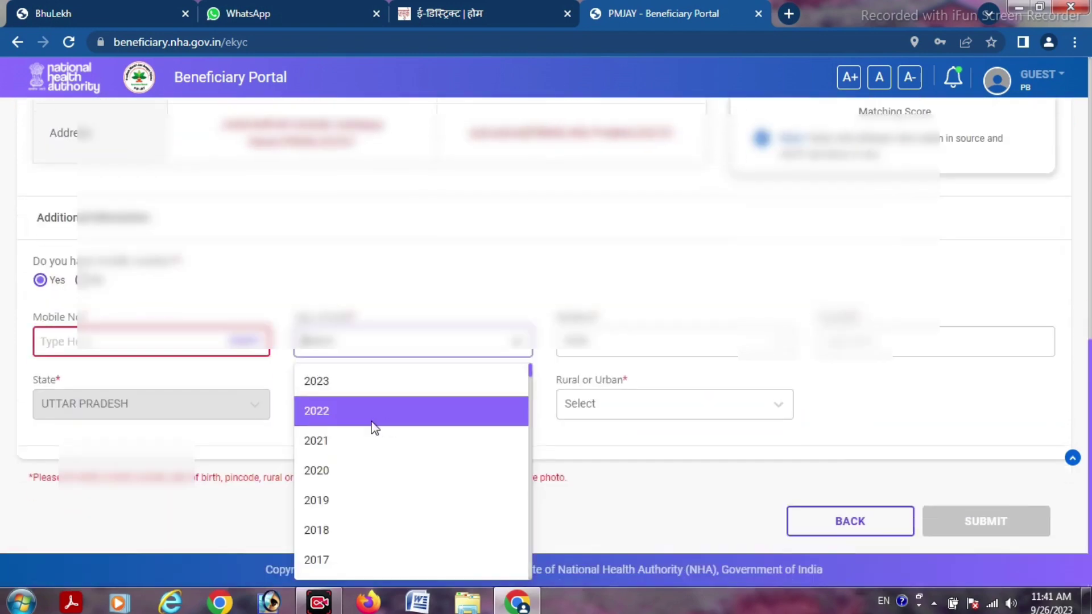
pyautogui.press('Down')
pyautogui.press('Down')
pyautogui.press('Down')
pyautogui.press('Down')
pyautogui.press('Down')
pyautogui.press('Down')
pyautogui.press('Down')
pyautogui.press('Down')
pyautogui.press('Down')
pyautogui.press('Down')
pyautogui.press('Down')
pyautogui.press('Down')
pyautogui.press('Down')
pyautogui.press('Down')
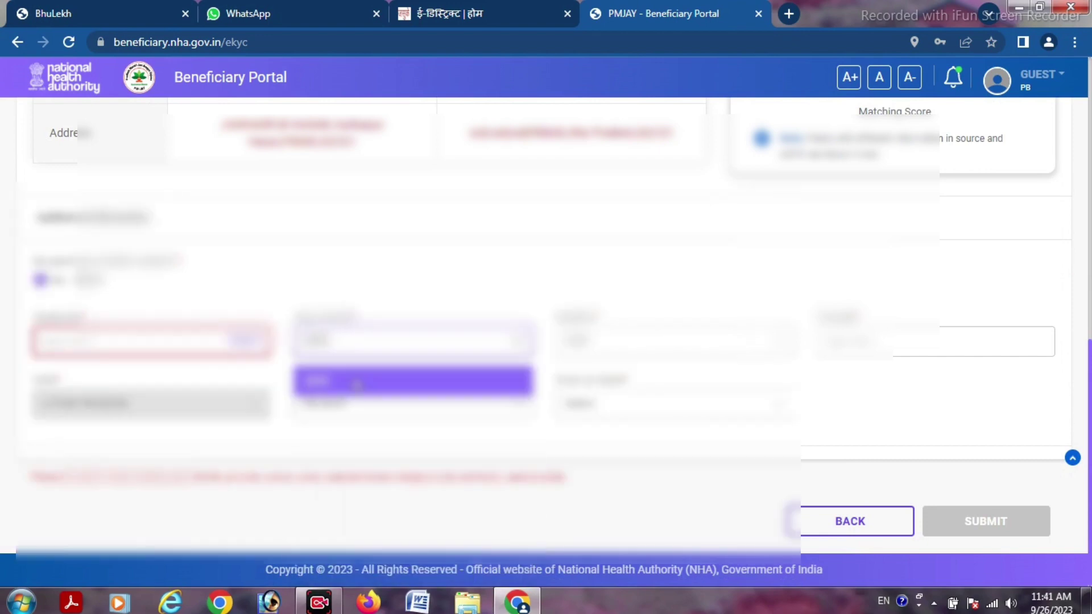
pyautogui.click(364, 391)
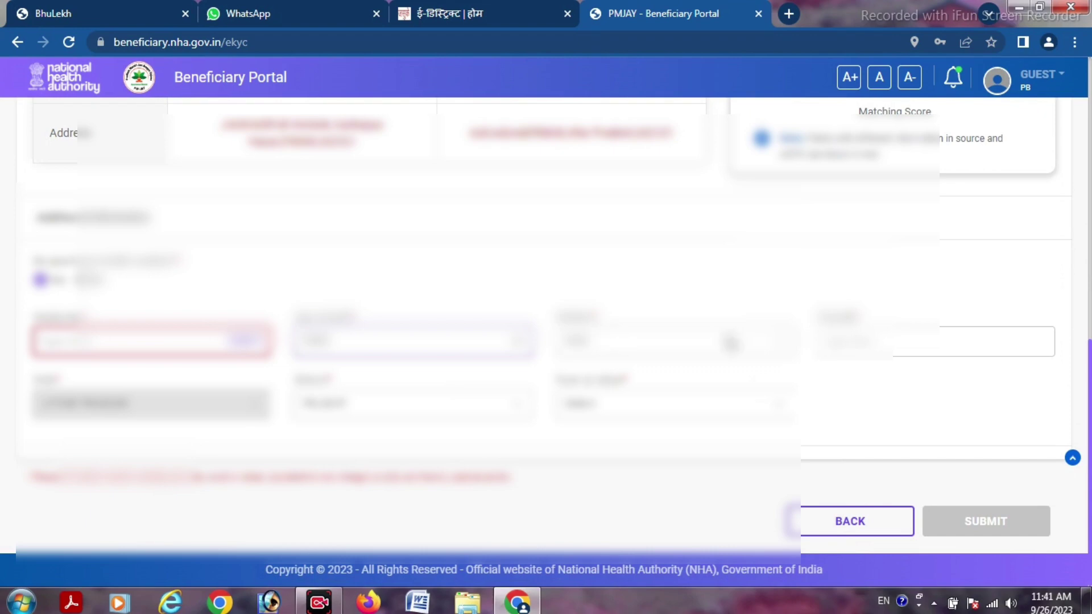
# Fill in the beneficiary's Pincode.
pyautogui.click(921, 338)
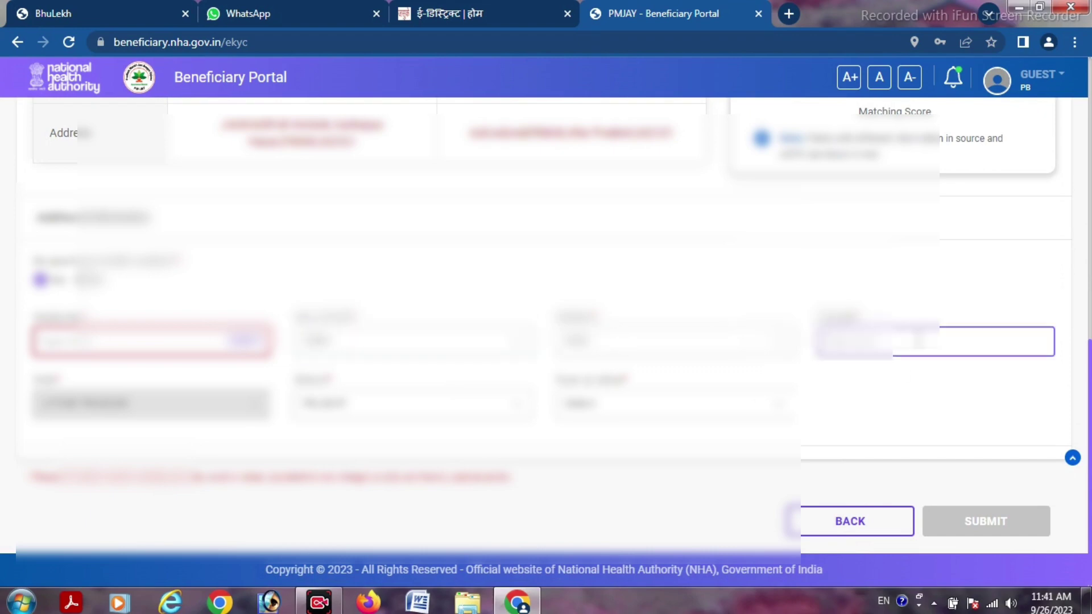
pyautogui.write('1')
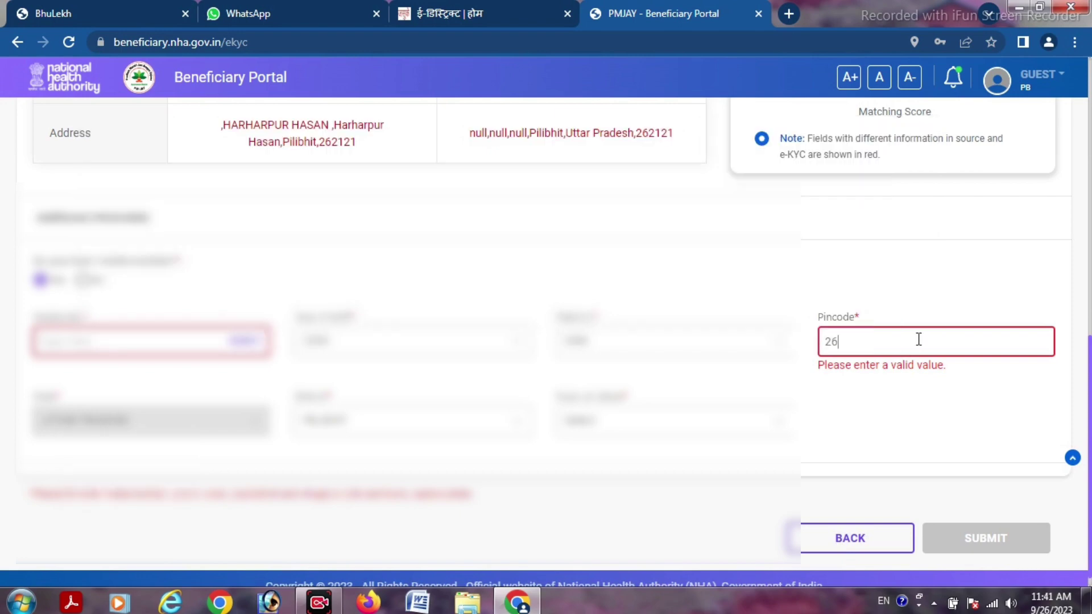
pyautogui.write('2121')
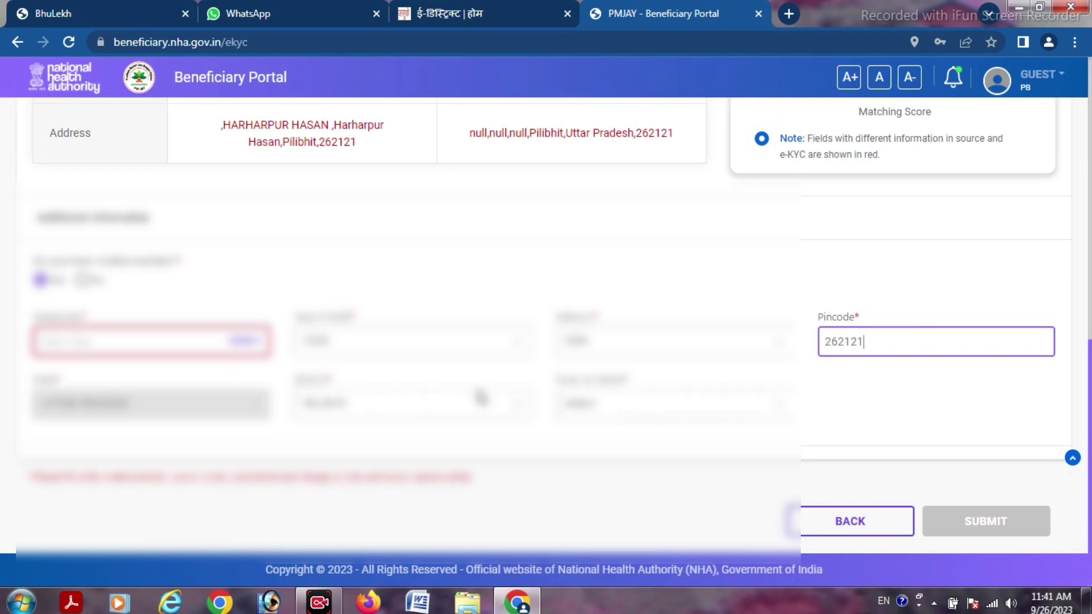
# Set the area type to Rural and scroll down to the Sub-District field.
pyautogui.click(594, 410)
pyautogui.click(595, 449)
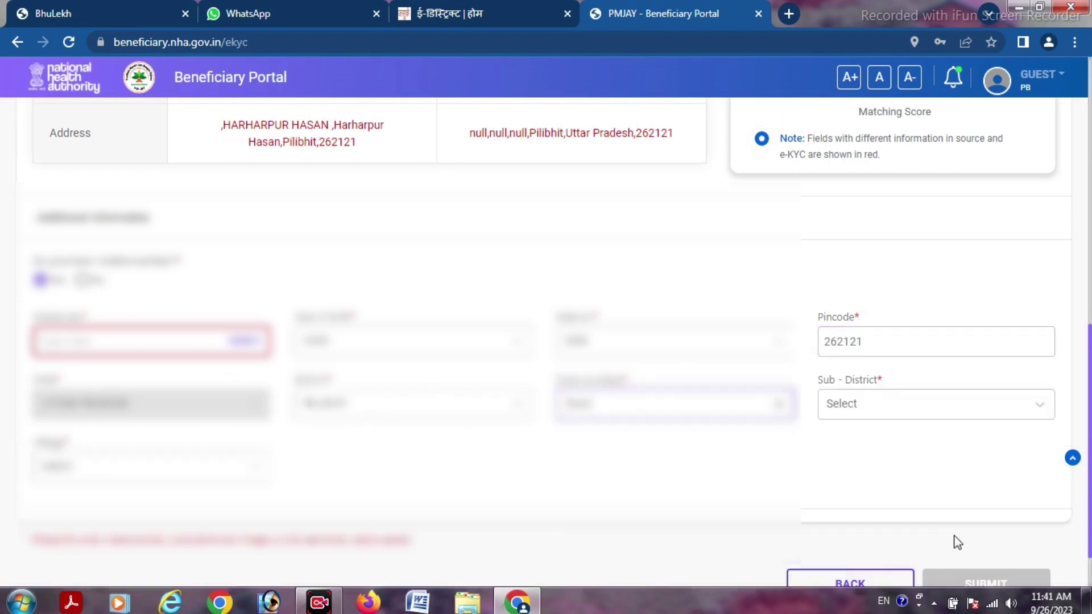
pyautogui.scroll(-2, 898, 498)
pyautogui.scroll(5, 823, 415)
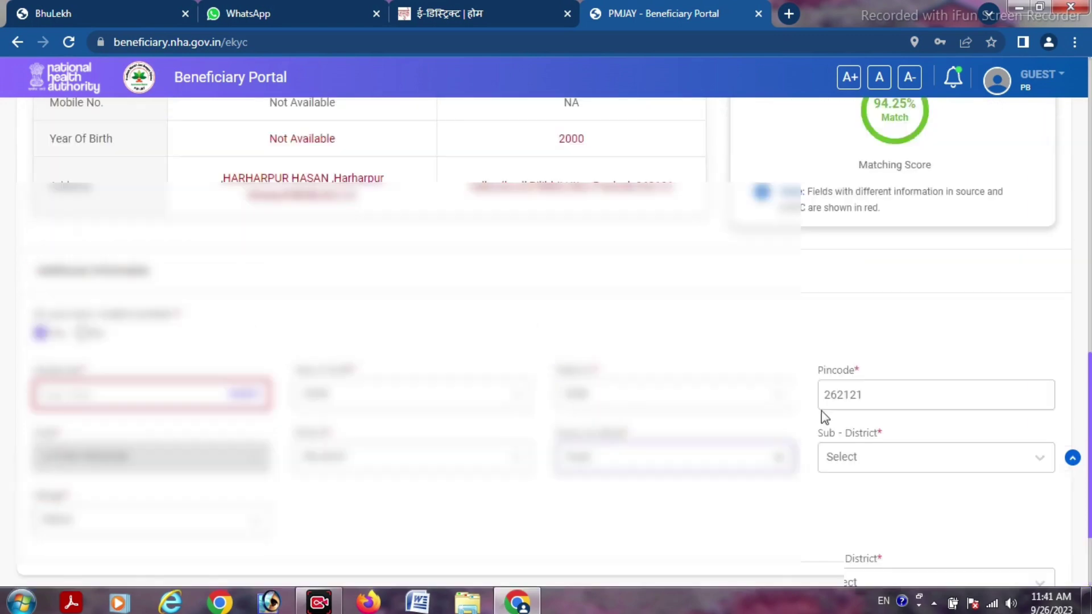
pyautogui.scroll(-4, 955, 407)
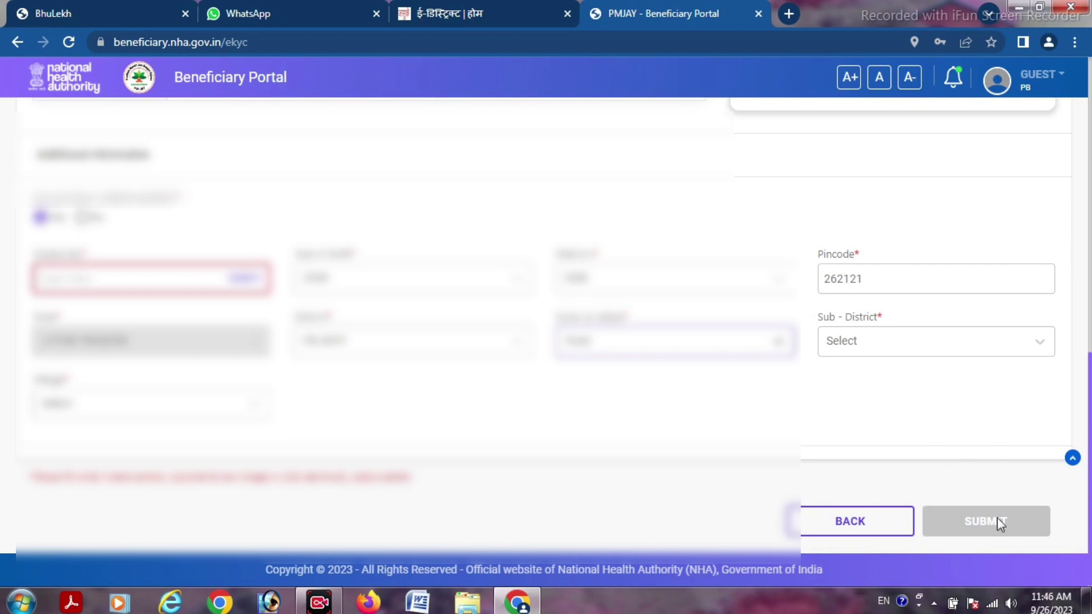
# Scroll through the e-KYC review page up and down to check the form.
pyautogui.scroll(10, 814, 381)
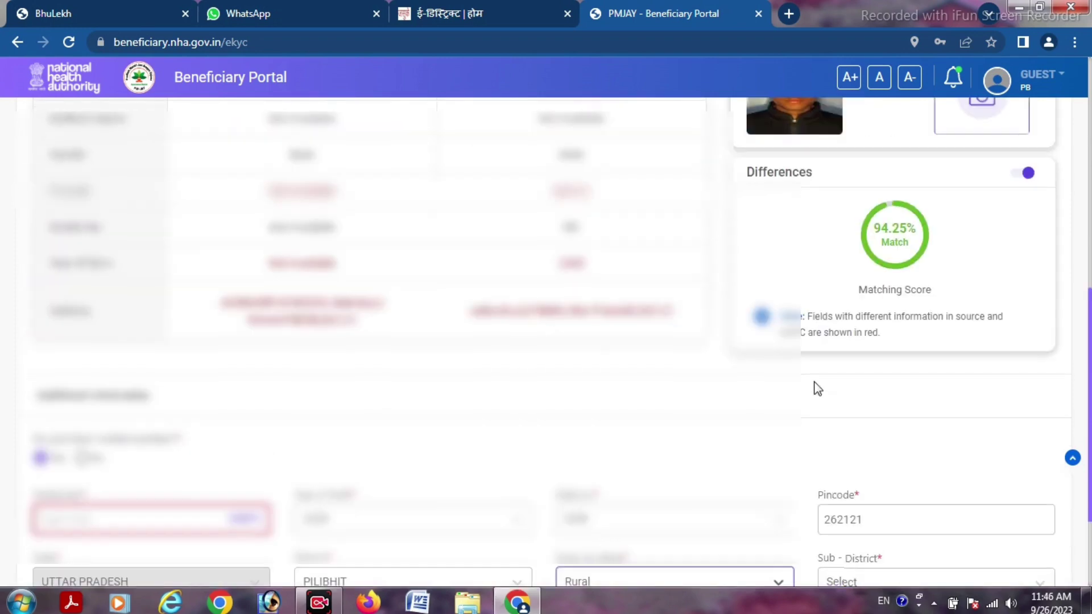
pyautogui.scroll(2, 813, 381)
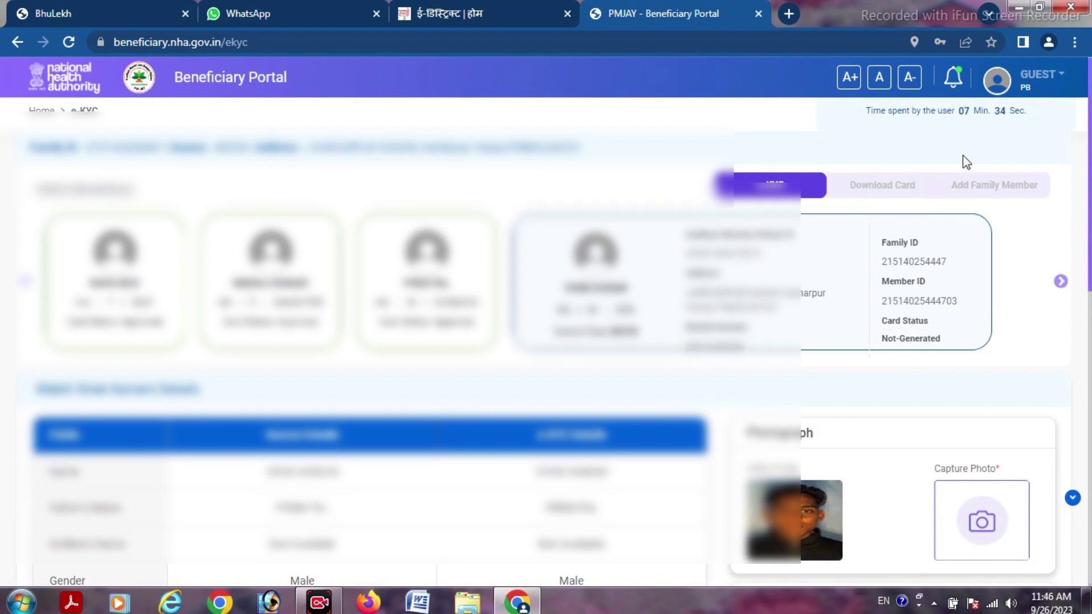
pyautogui.scroll(-5, 1015, 479)
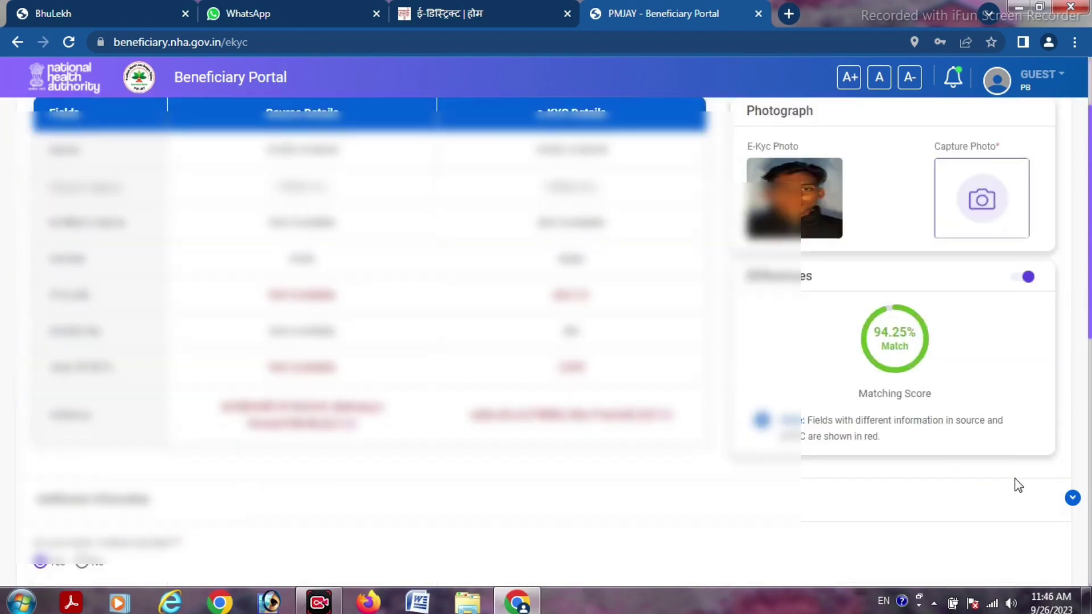
pyautogui.scroll(-3, 1014, 479)
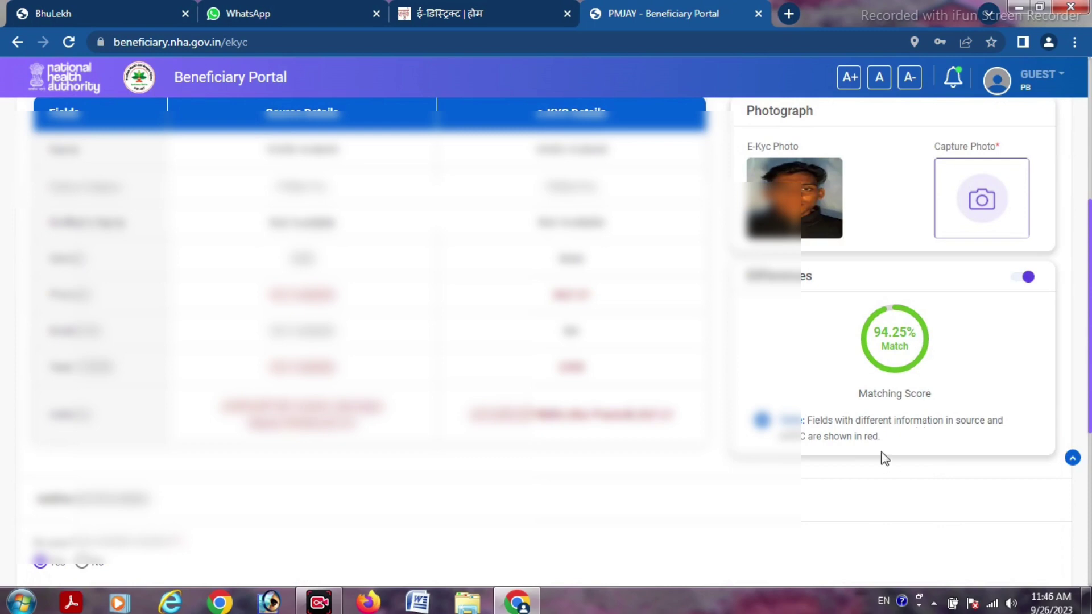
pyautogui.scroll(-6, 959, 470)
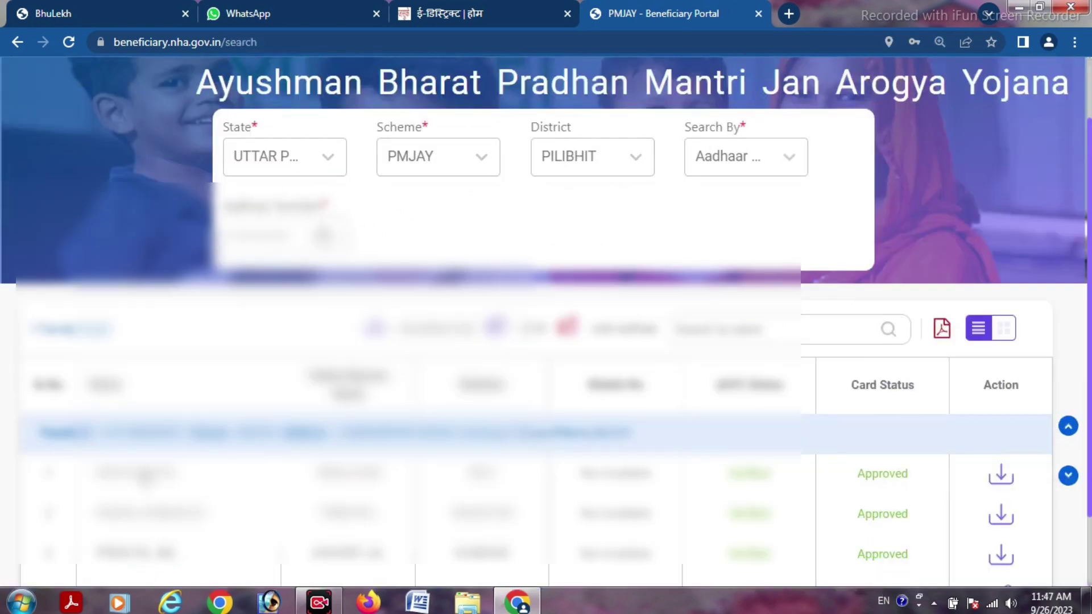
# Use the Download Card icon in the first result row's Action column.
pyautogui.moveTo(91, 478); pyautogui.dragTo(891, 472)
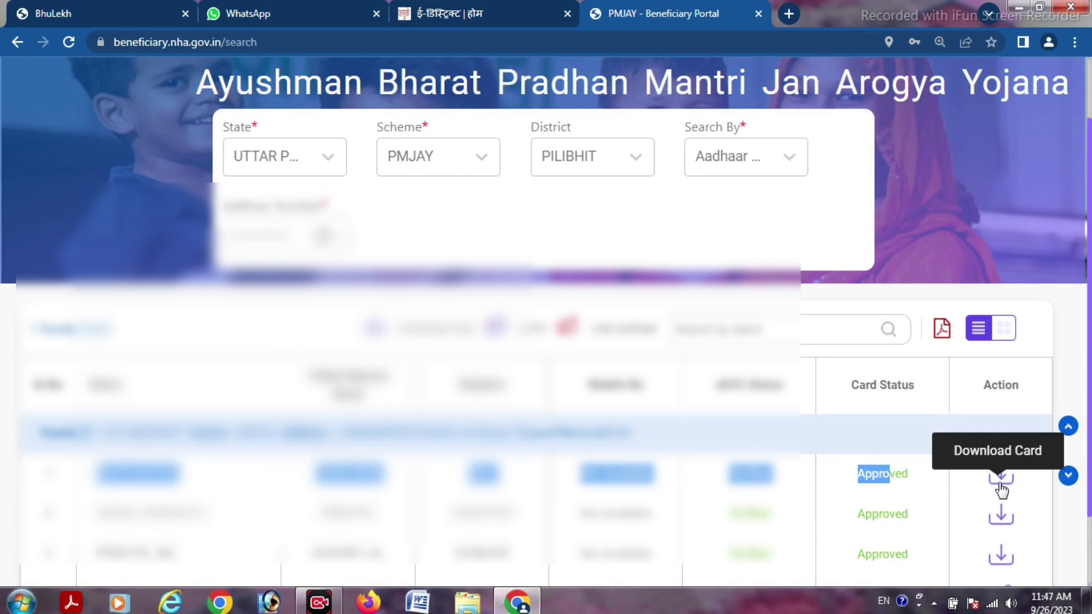
pyautogui.click(1001, 482)
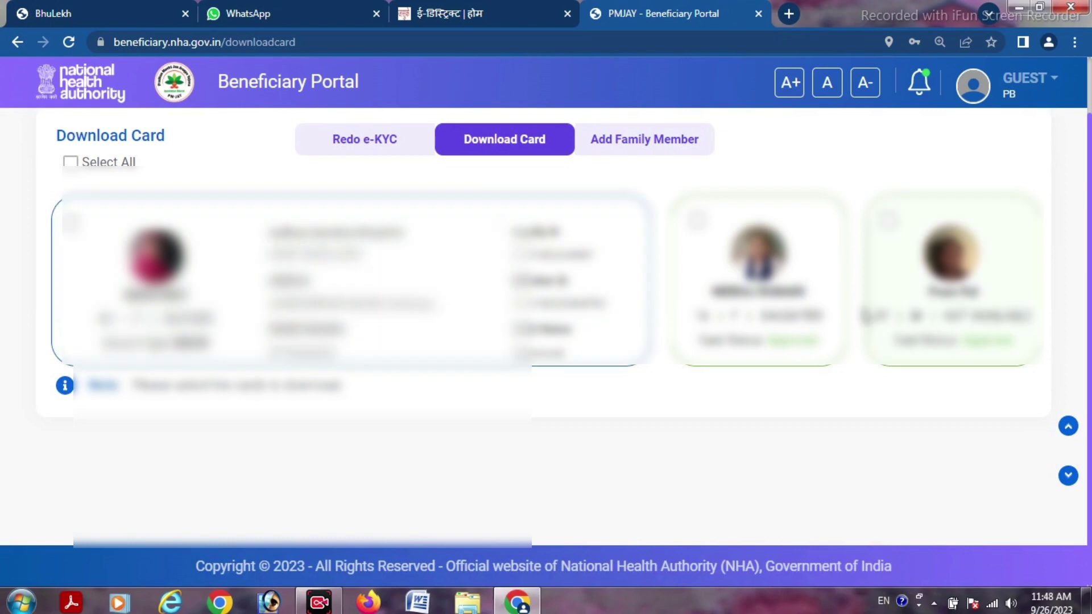
# Download the third family member's Ayushman card as a PDF and acknowledge the success message.
pyautogui.click(889, 222)
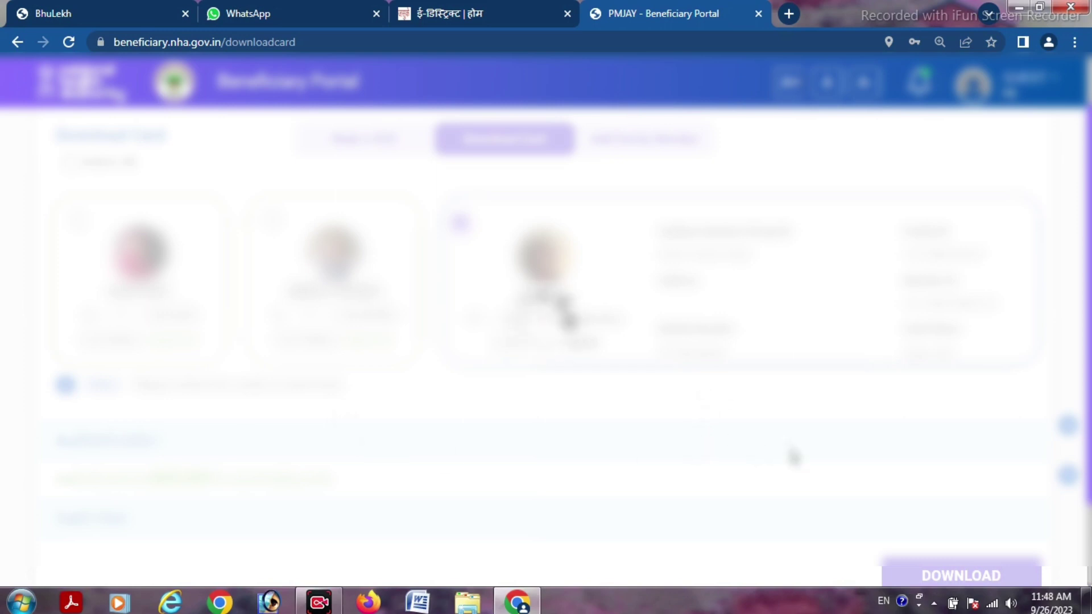
pyautogui.scroll(-1, 792, 456)
pyautogui.scroll(-2, 239, 387)
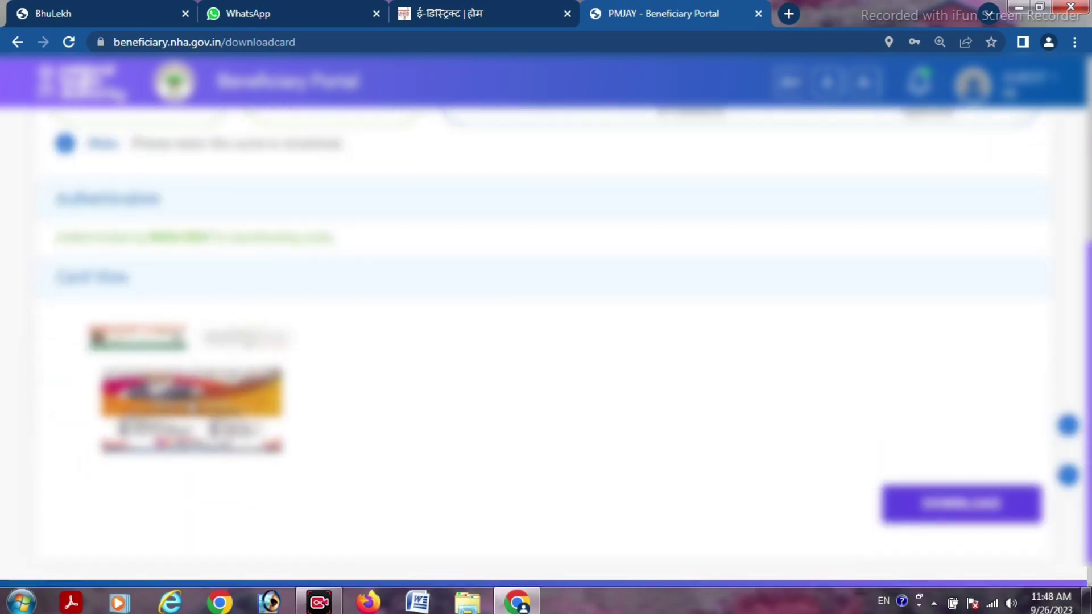
pyautogui.scroll(-1, 248, 366)
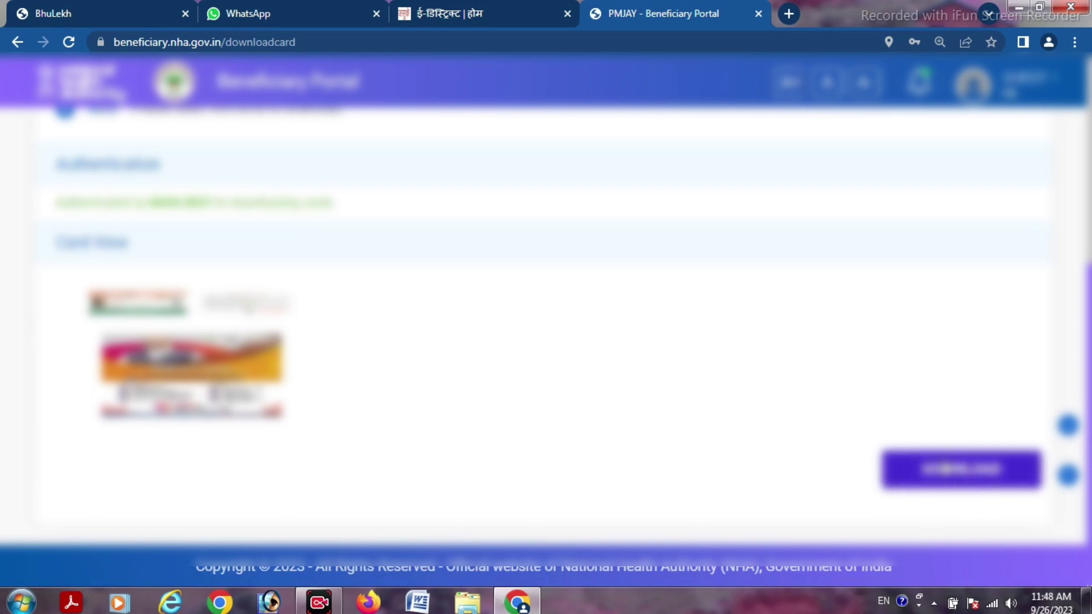
pyautogui.click(961, 470)
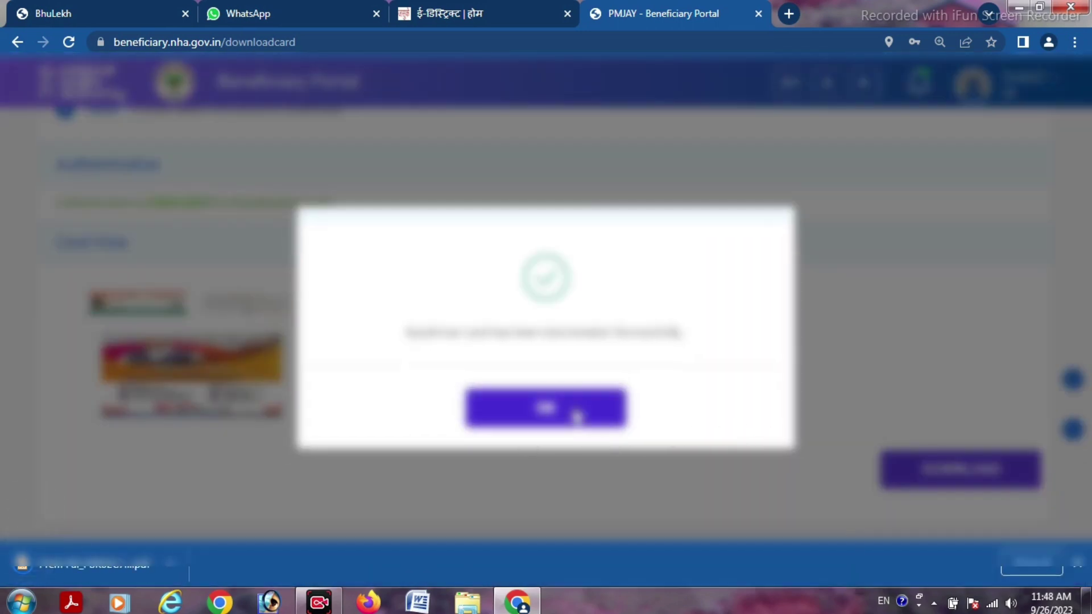
pyautogui.click(576, 417)
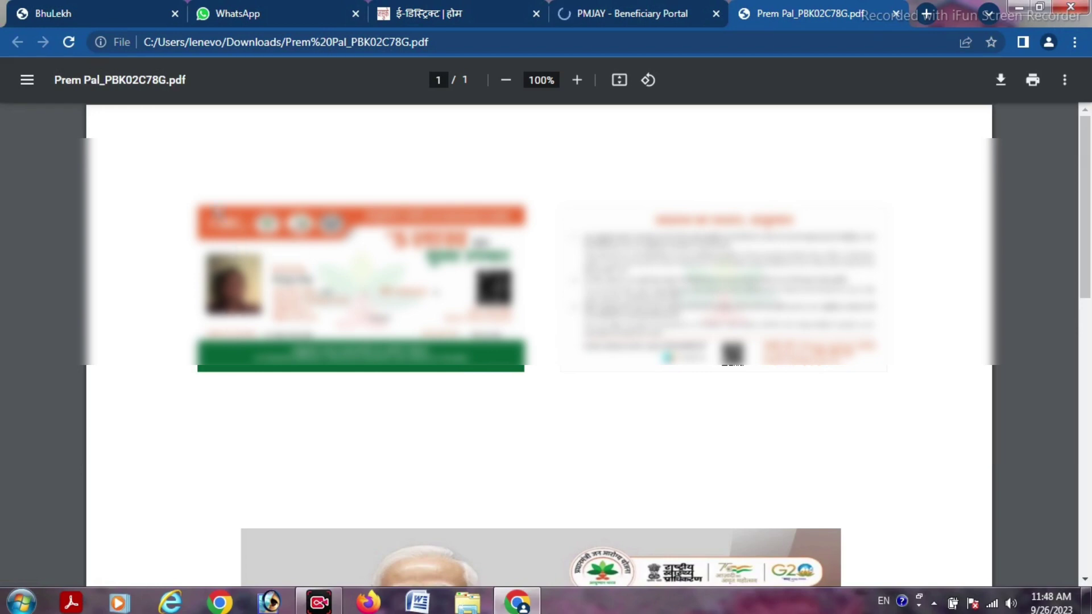
# Zoom the Ayushman card PDF to 125% and scroll down through its pages.
pyautogui.click(576, 80)
pyautogui.click(576, 79)
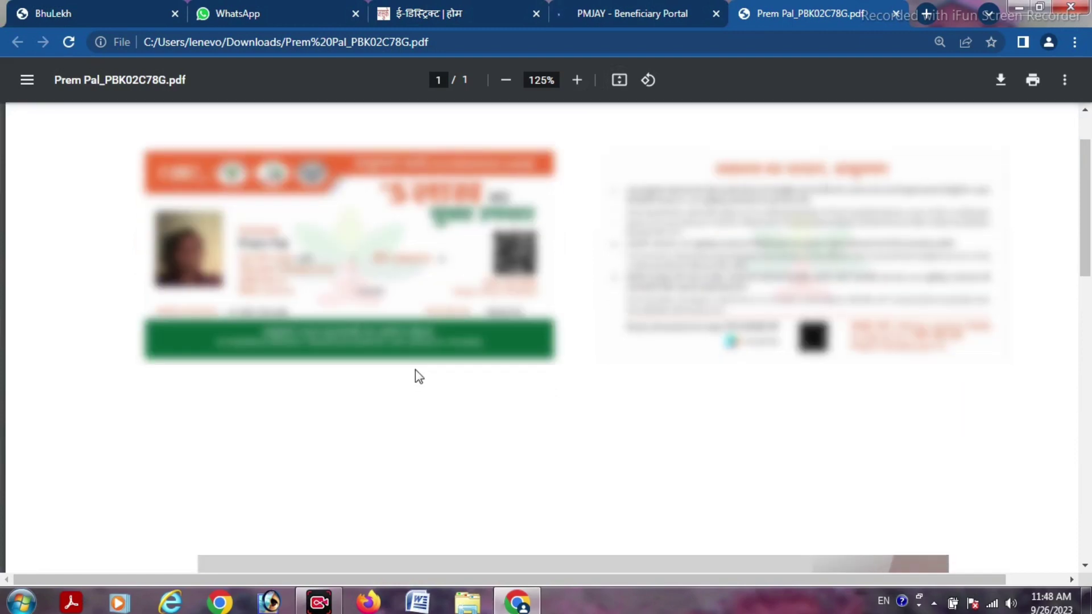
pyautogui.scroll(-5, 507, 393)
pyautogui.scroll(-3, 514, 398)
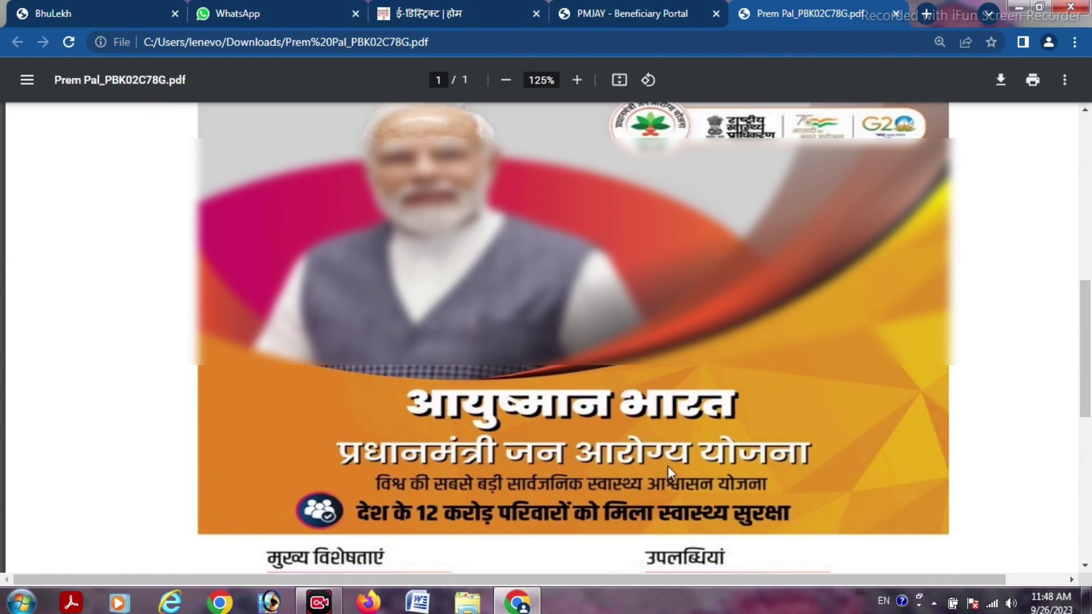
pyautogui.scroll(-5, 668, 466)
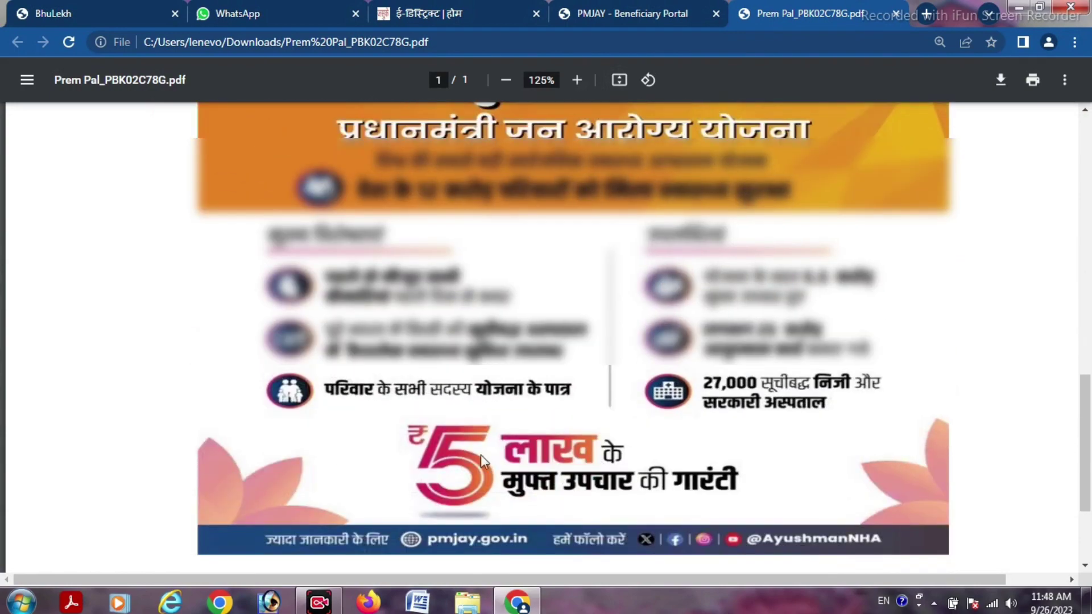
pyautogui.scroll(-3, 577, 501)
# Review the card's front, back and scheme flyer by scrolling back and forth.
pyautogui.scroll(4, 607, 477)
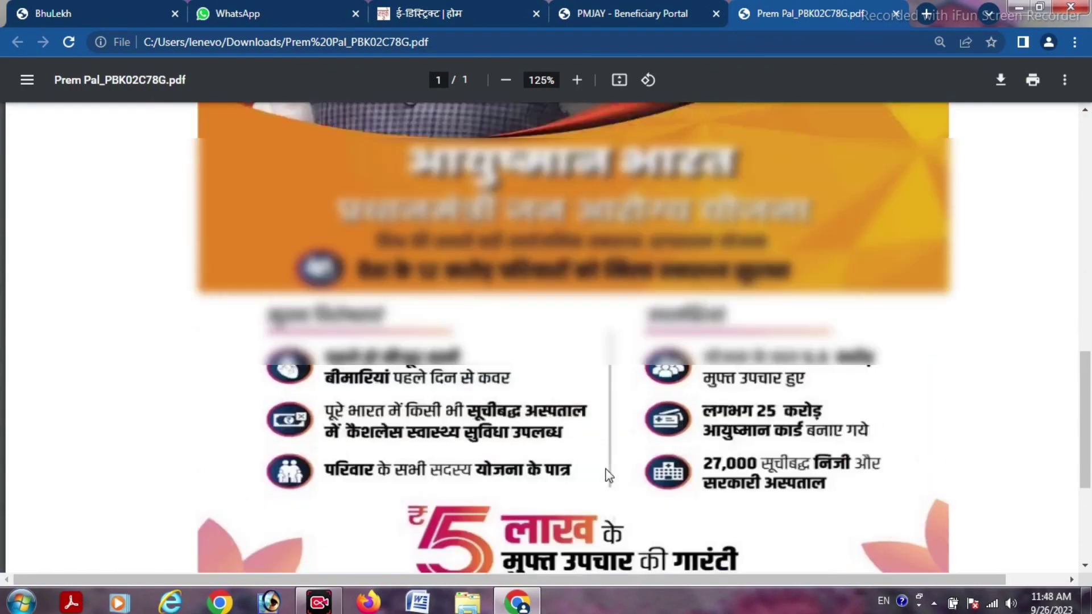
pyautogui.scroll(12, 606, 470)
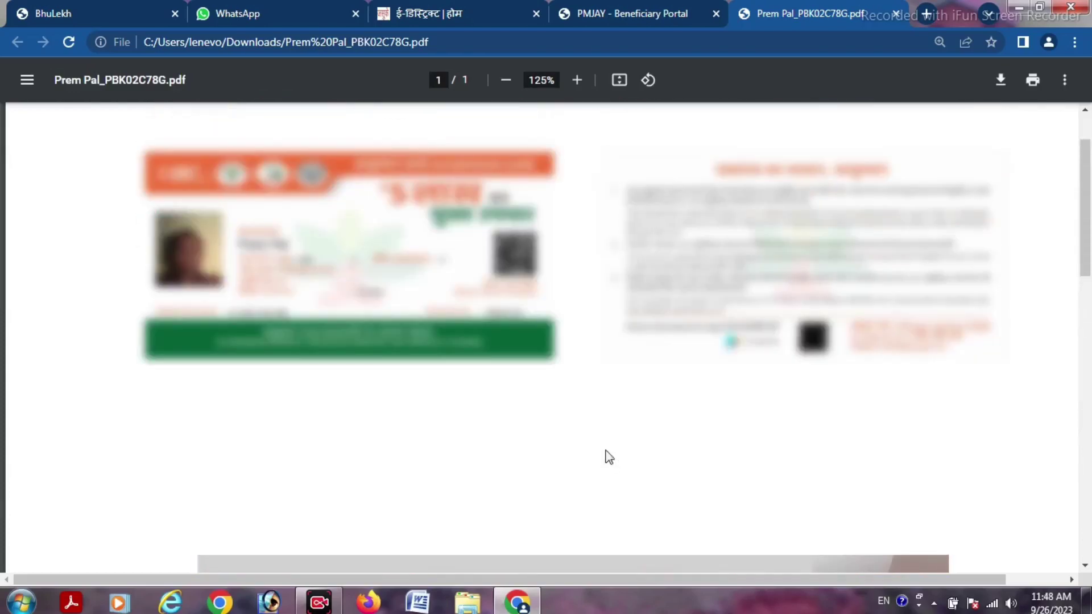
pyautogui.scroll(2, 606, 452)
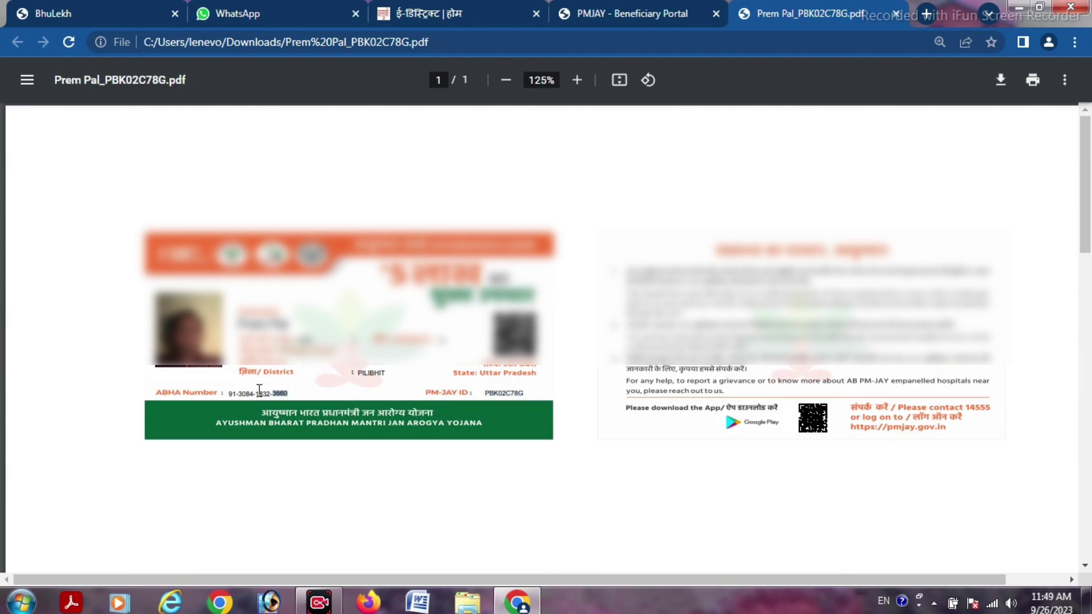
pyautogui.moveTo(259, 390); pyautogui.dragTo(237, 390)
pyautogui.scroll(-1, 512, 296)
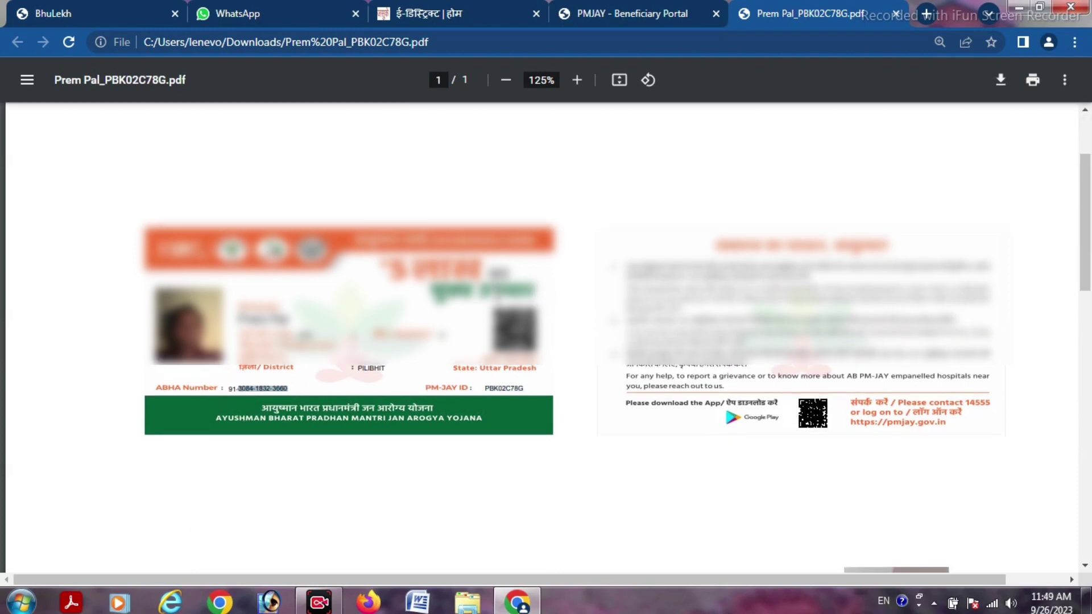
pyautogui.scroll(1, 542, 270)
pyautogui.scroll(-10, 483, 405)
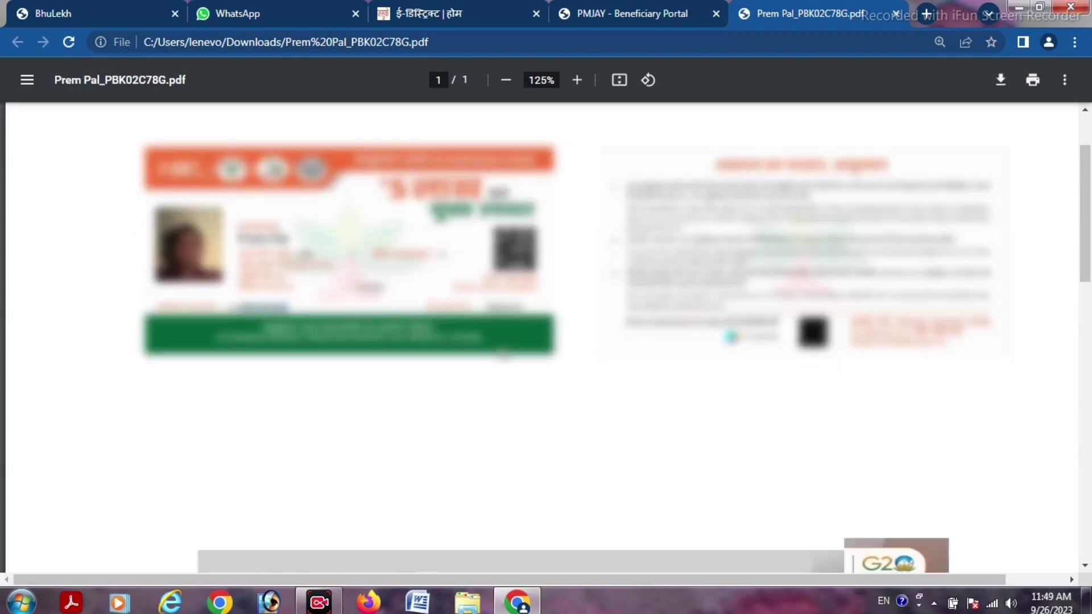
pyautogui.scroll(-8, 546, 431)
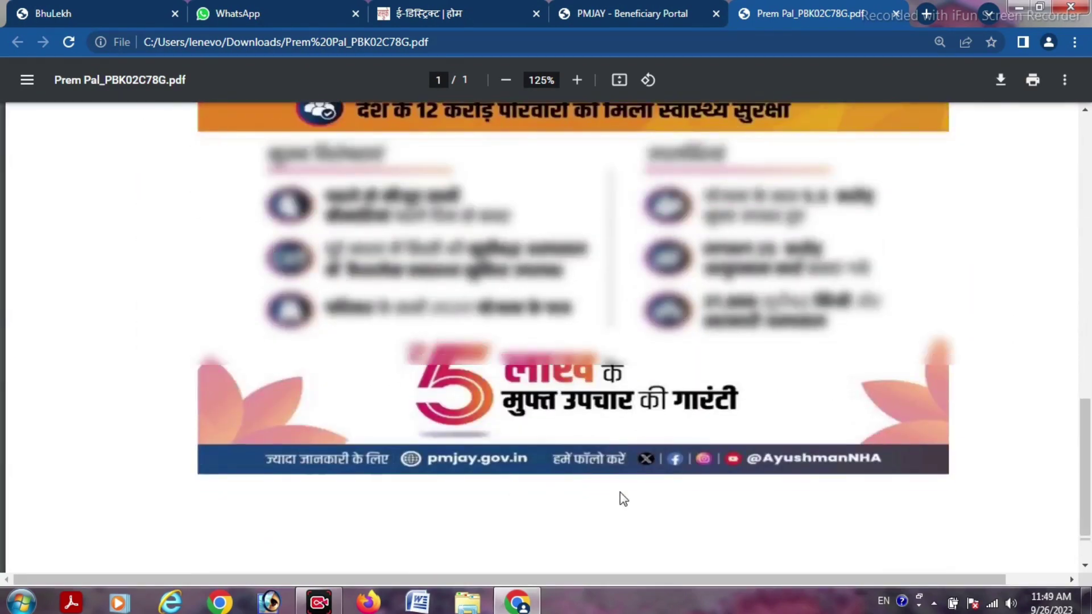
pyautogui.scroll(5, 620, 495)
pyautogui.scroll(5, 500, 376)
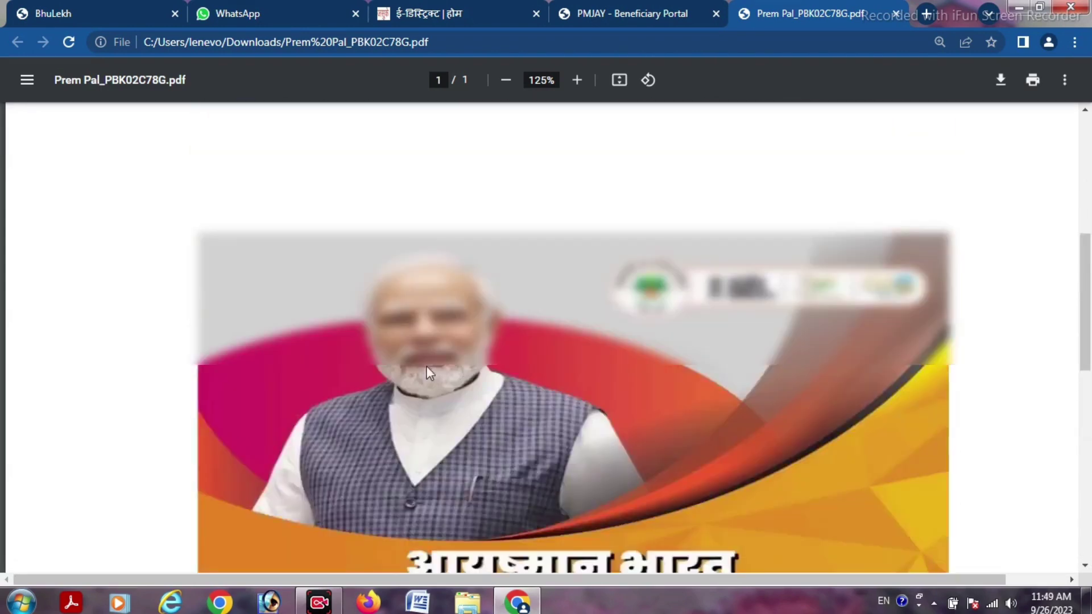
pyautogui.scroll(10, 674, 407)
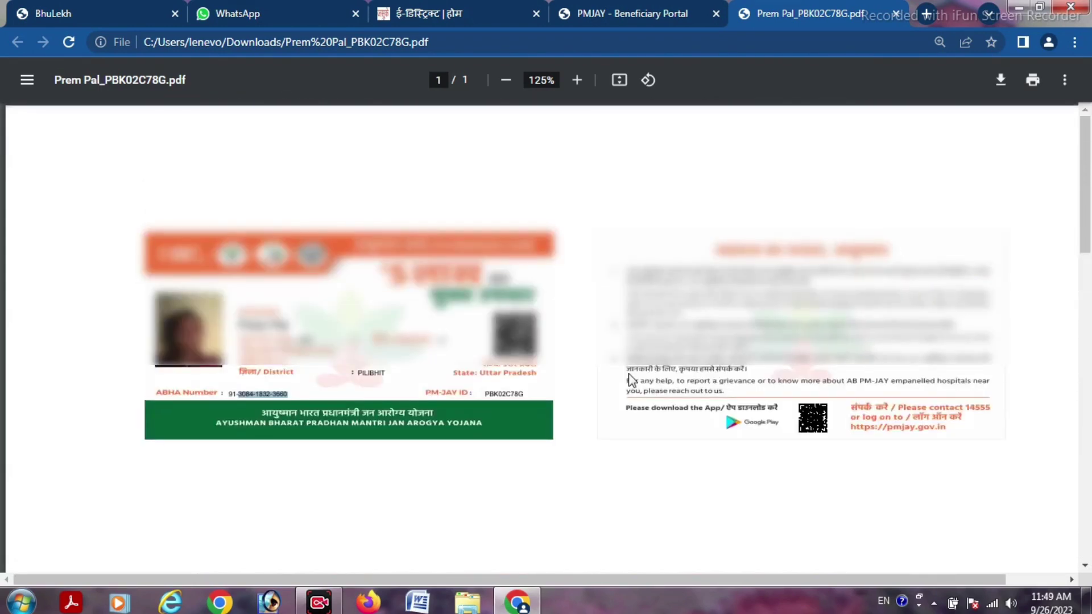
pyautogui.scroll(-5, 578, 375)
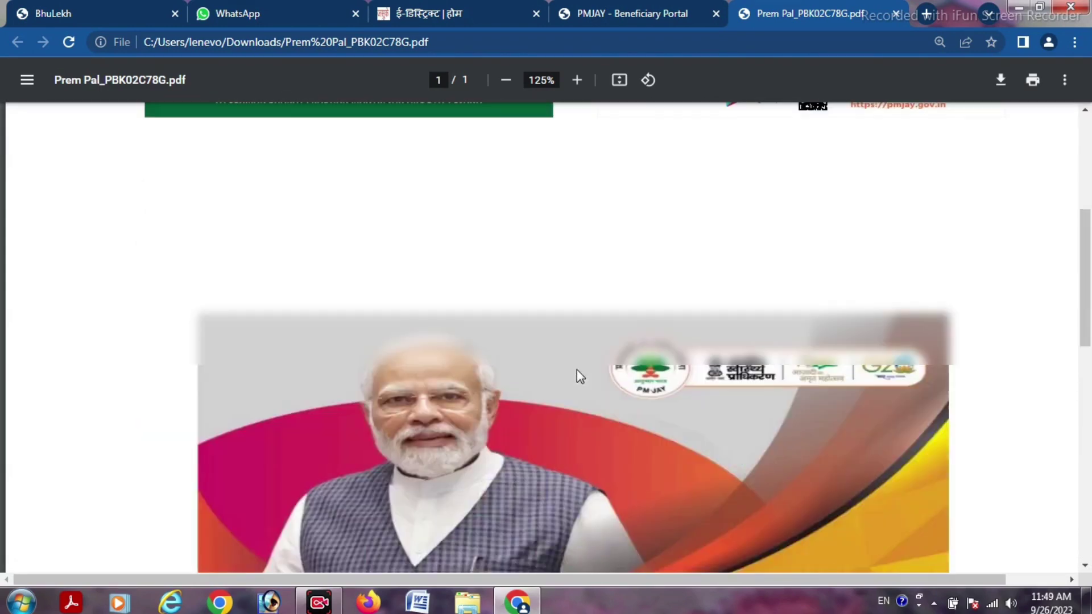
pyautogui.scroll(5, 577, 371)
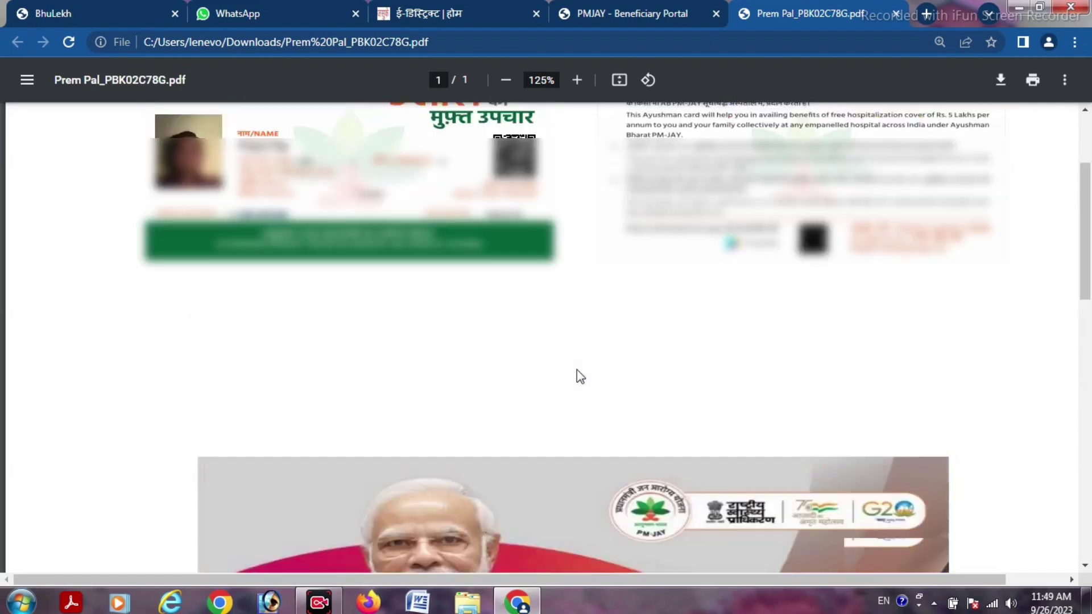